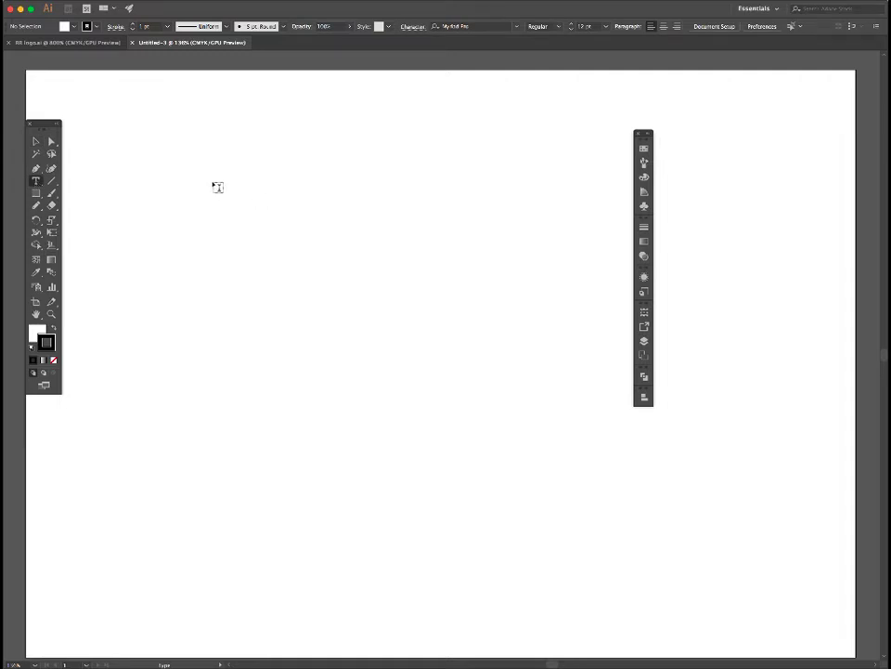
- Create a point text object reading RR in the upper-left area of the artboard
left_click(217, 188)
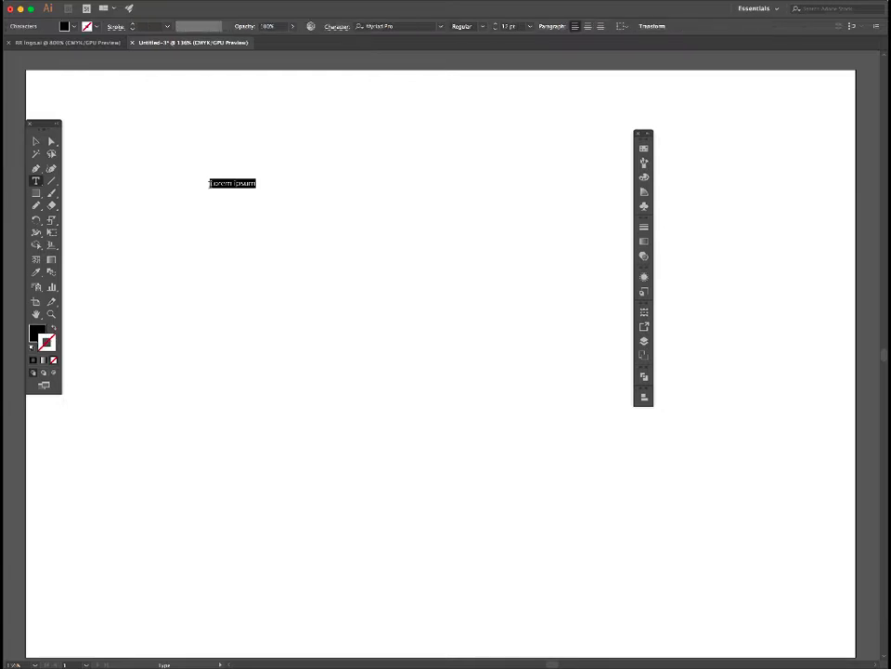
key("shift+F8")
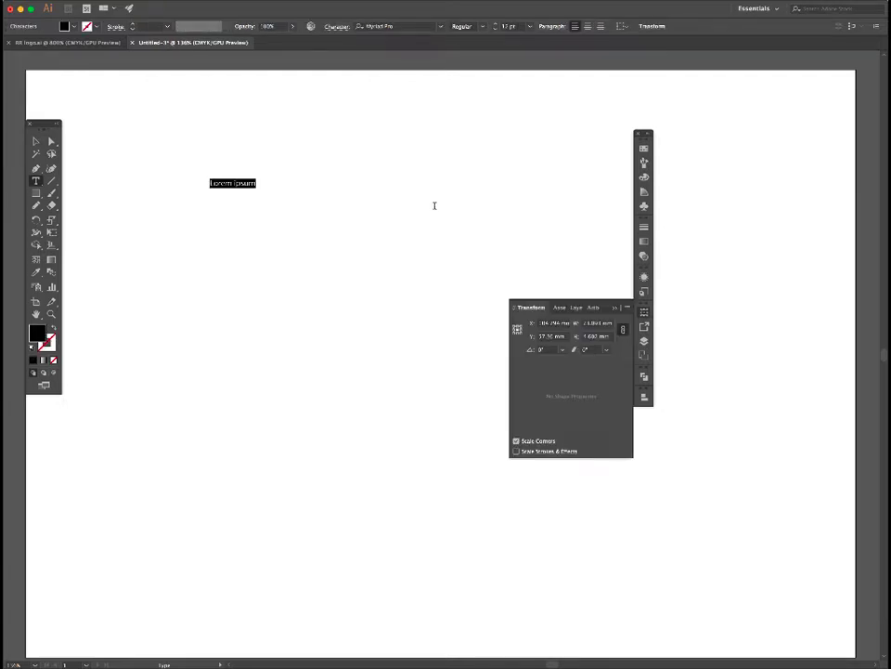
type("RR")
left_click(34, 142)
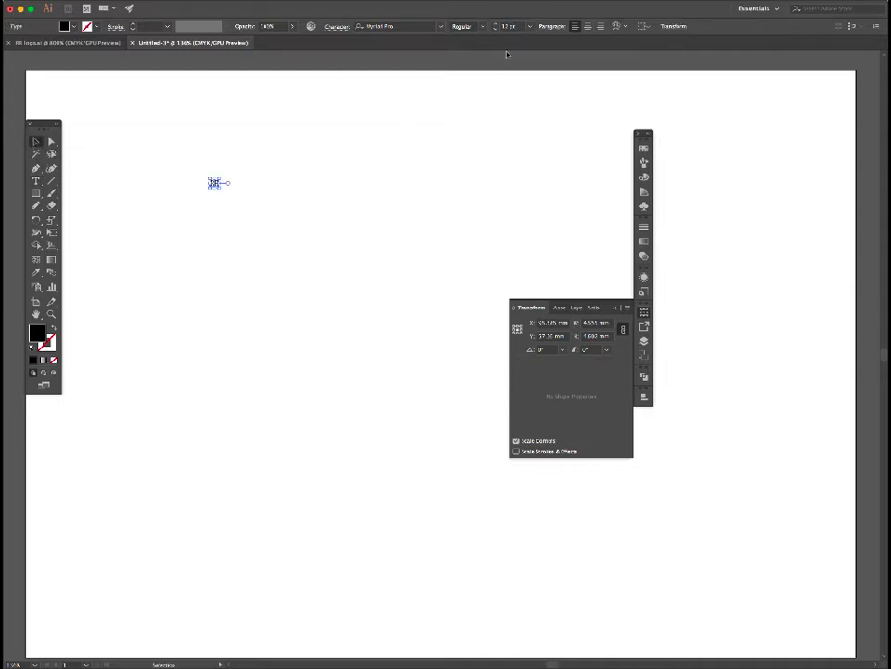
- Set the font size of the RR text to 200 pt
left_click(529, 26)
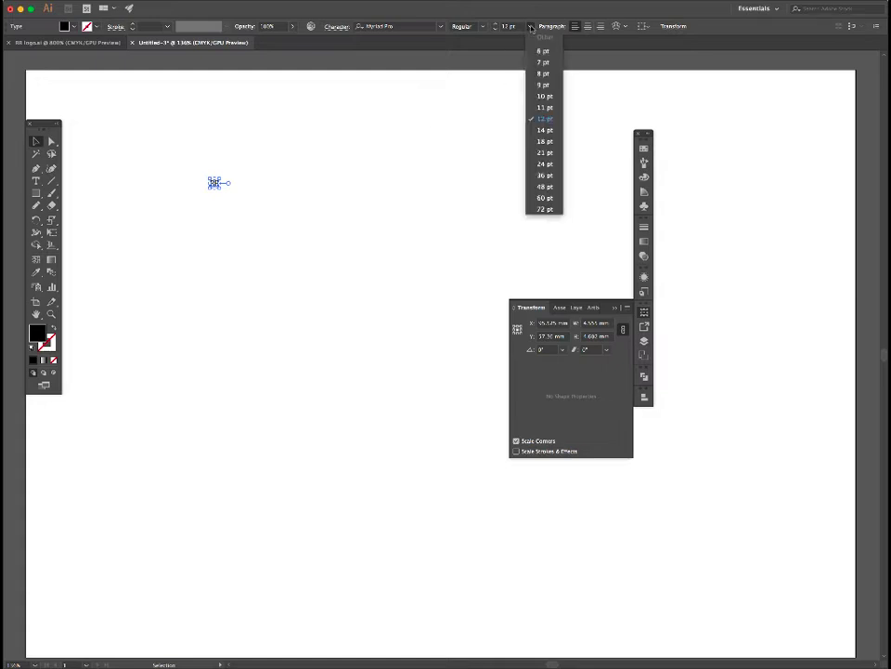
left_click(545, 208)
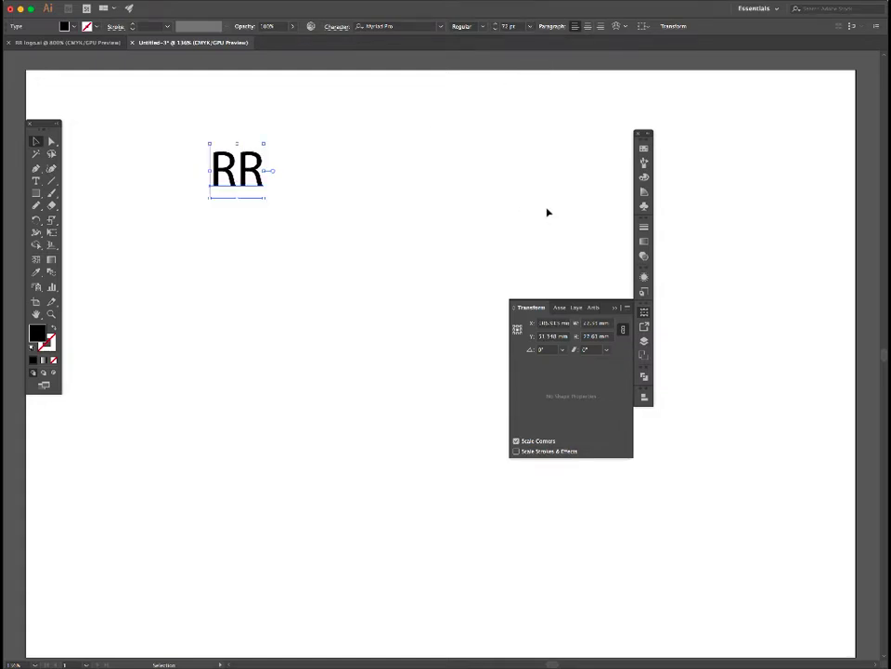
left_click(504, 27)
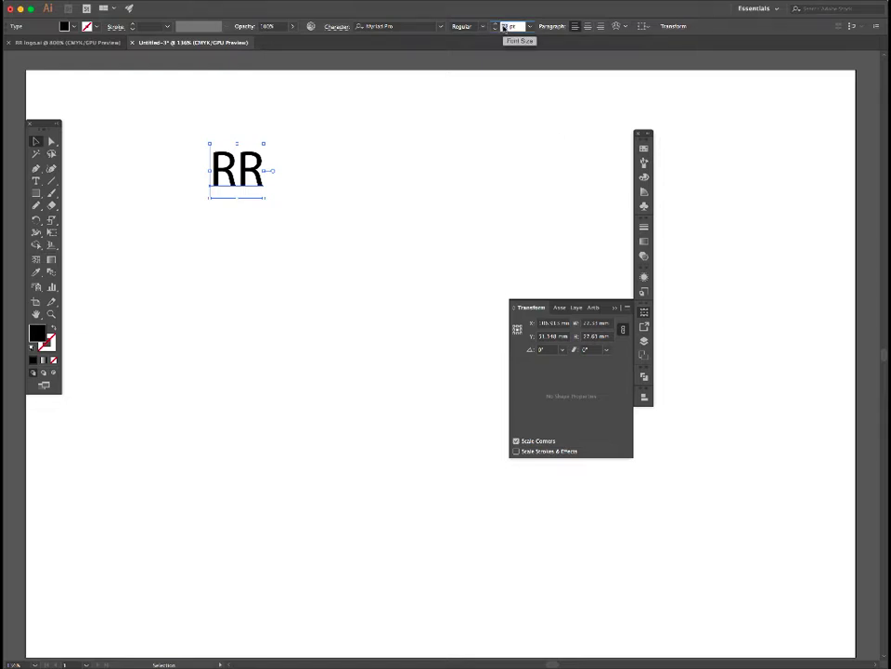
type("200")
key("Return")
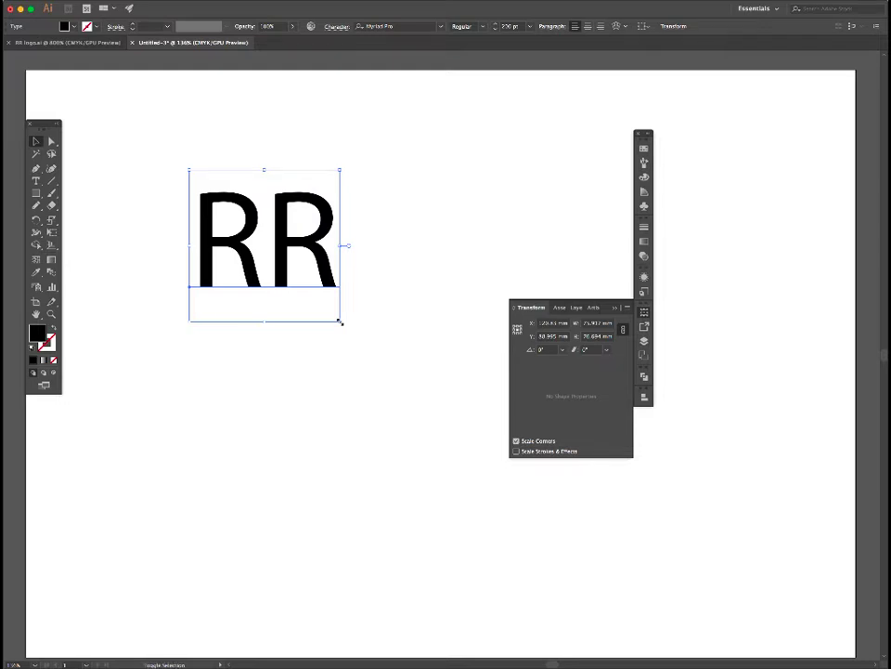
- Scale the RR text up proportionally to about 326 pt and move it slightly up and to the left
left_click_drag(340, 321, 440, 419)
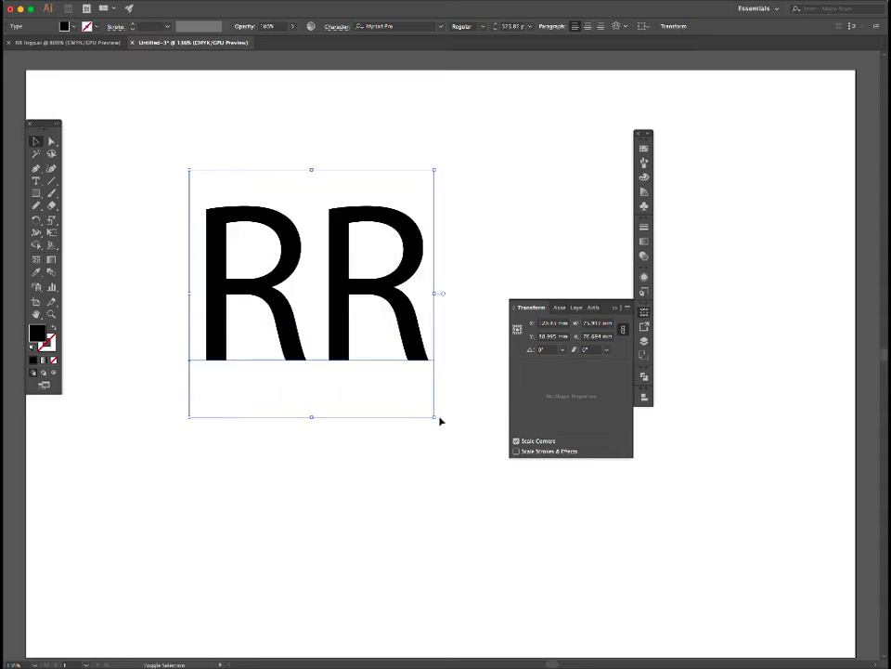
left_click_drag(361, 292, 336, 261)
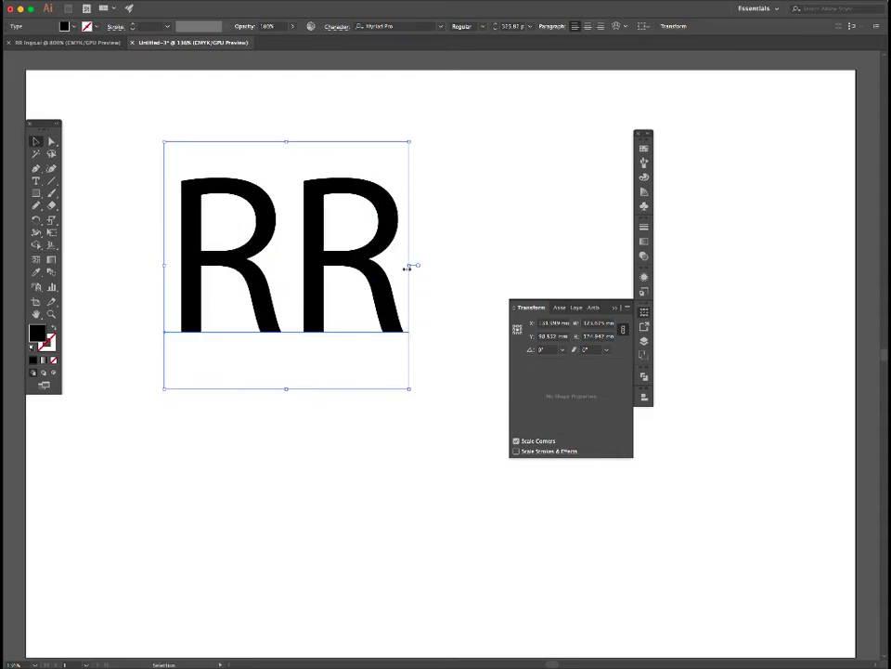
- Set the RR text's height to 160 mm, keeping its proportions
left_click(587, 336)
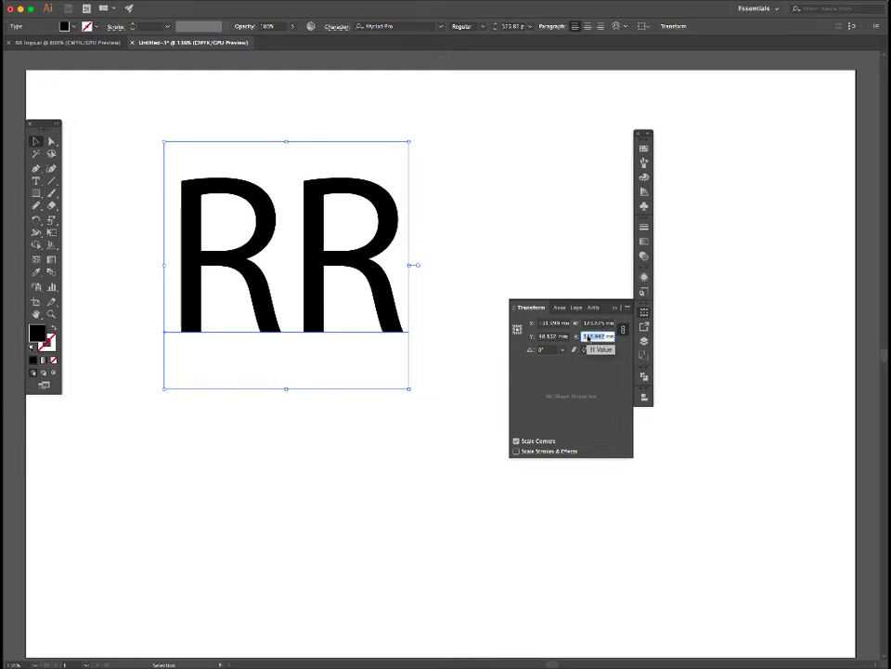
type("113")
key("Return")
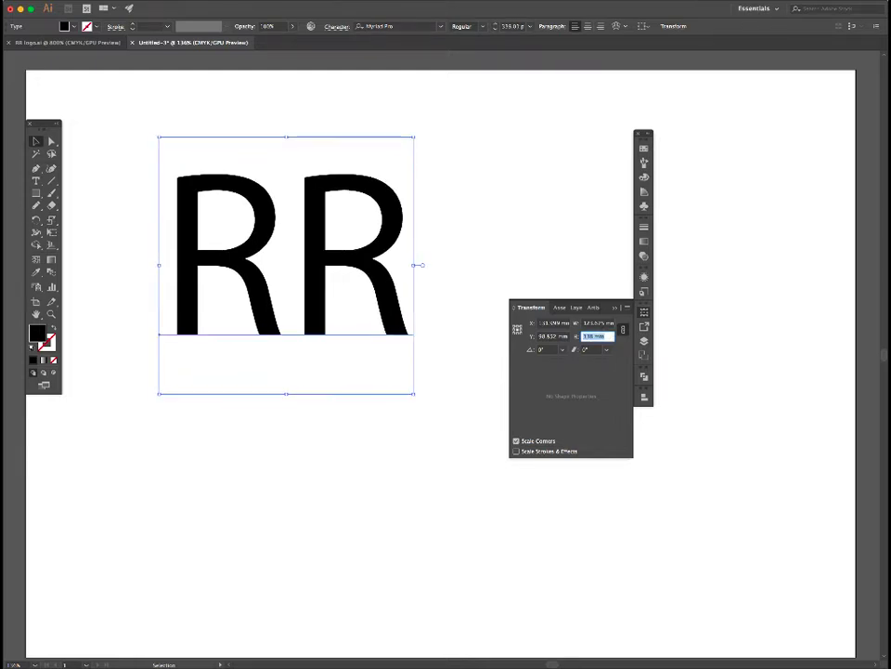
key("Up")
key("Up")
key("Up")
key("Up")
key("Up")
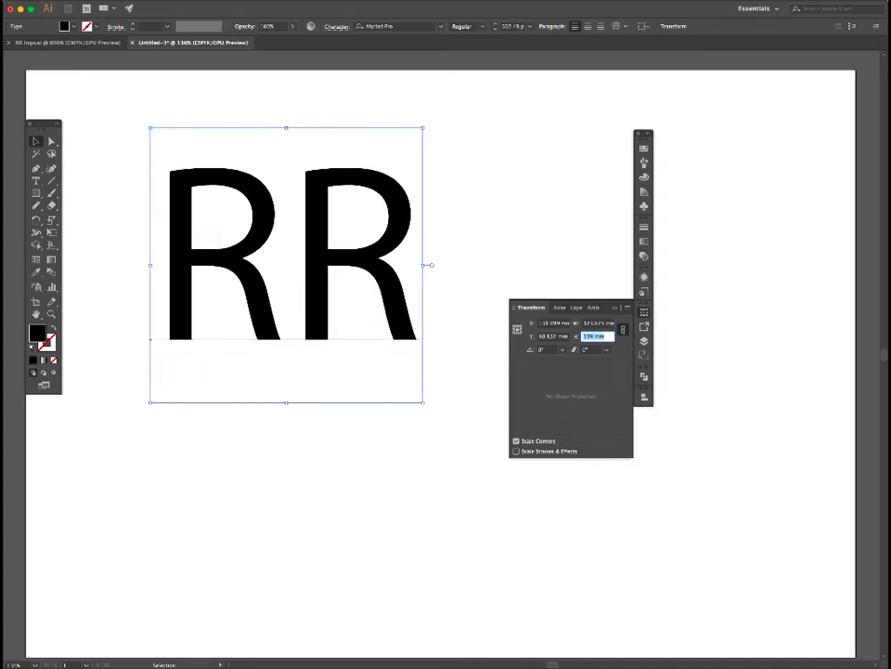
key("Up")
key("Up")
key("Up")
key("Up")
key("Up")
key("Up")
key("Up")
key("Up")
key("Up")
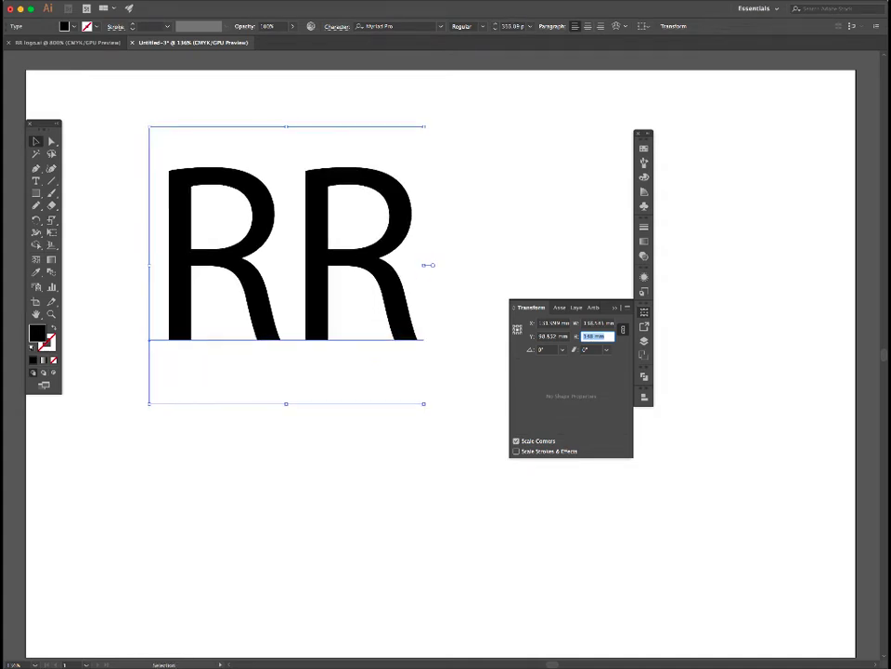
key("Up")
key("Up")
key("Up")
key("Up")
key("Up")
key("Up")
key("Up")
key("Up")
key("Up")
key("Up")
key("Up")
key("Up")
key("Up")
key("Up")
key("Up")
key("Up")
key("Up")
key("Up")
key("Up")
key("Up")
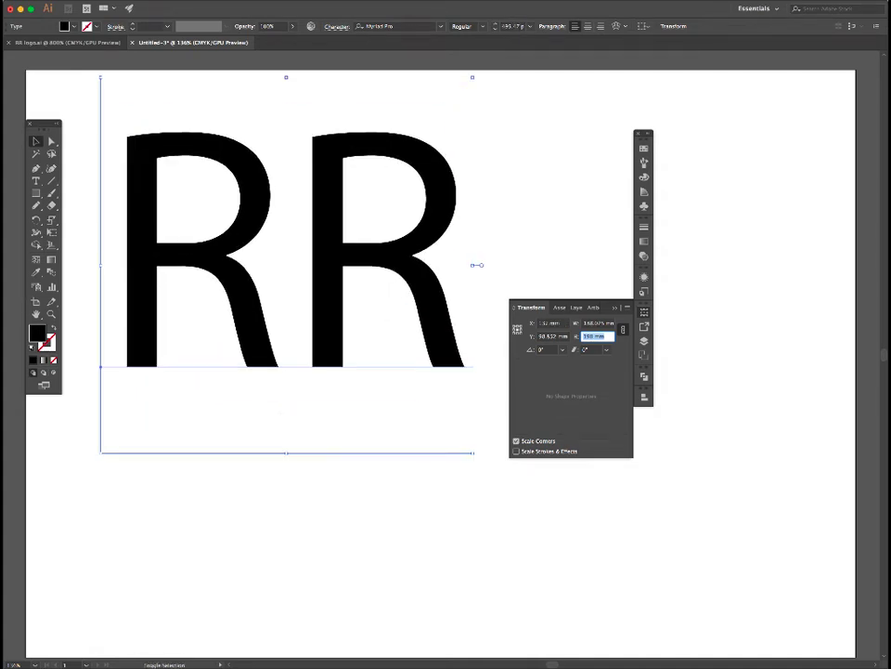
key("Down")
key("Down")
key("Down")
key("Down")
key("Down")
key("Down")
key("Down")
key("Down")
key("Down")
key("Down")
key("Down")
key("Down")
key("Down")
key("Down")
key("Down")
key("Down")
key("Down")
key("Down")
key("Down")
key("Down")
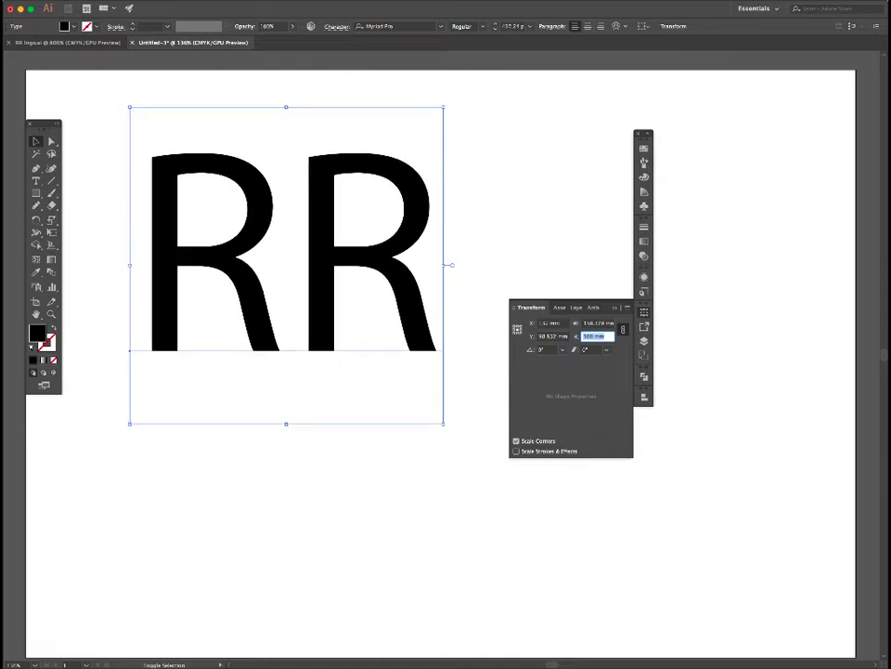
key("Up")
key("Up")
key("Up")
key("Up")
key("Up")
key("Up")
key("Up")
key("Up")
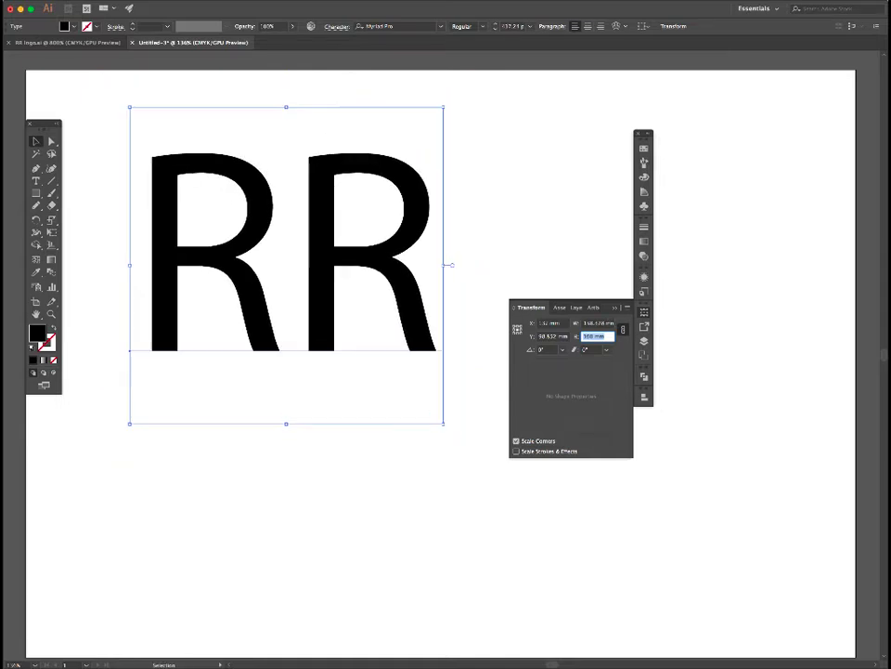
left_click(447, 426)
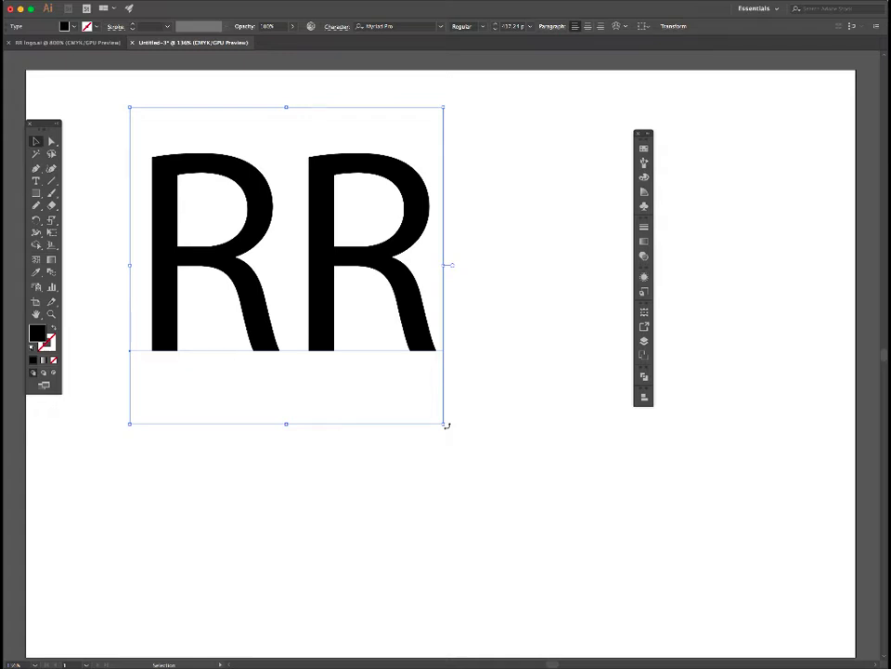
- Try rotating the RR text freely and to 45 degrees, and turn it back upright
mouse_move(447, 425)
left_mouse_down()
mouse_move(479, 366)
mouse_move(470, 226)
mouse_move(473, 261)
mouse_move(450, 175)
mouse_move(490, 209)
mouse_move(416, 433)
mouse_move(462, 326)
mouse_move(412, 430)
mouse_move(477, 334)
mouse_move(476, 311)
mouse_move(392, 490)
mouse_move(432, 457)
mouse_move(442, 423)
mouse_move(445, 432)
left_mouse_up()
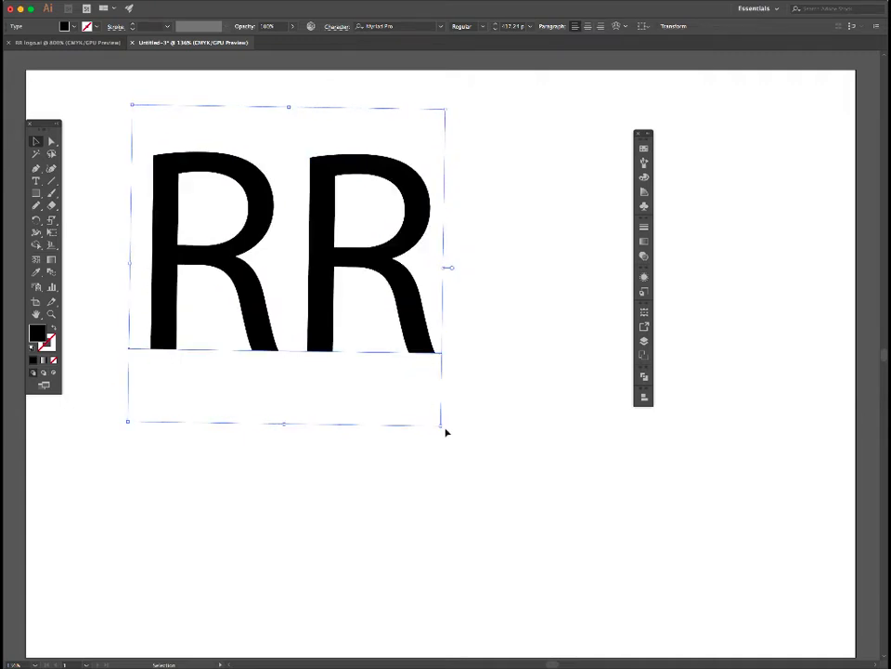
key("super+z")
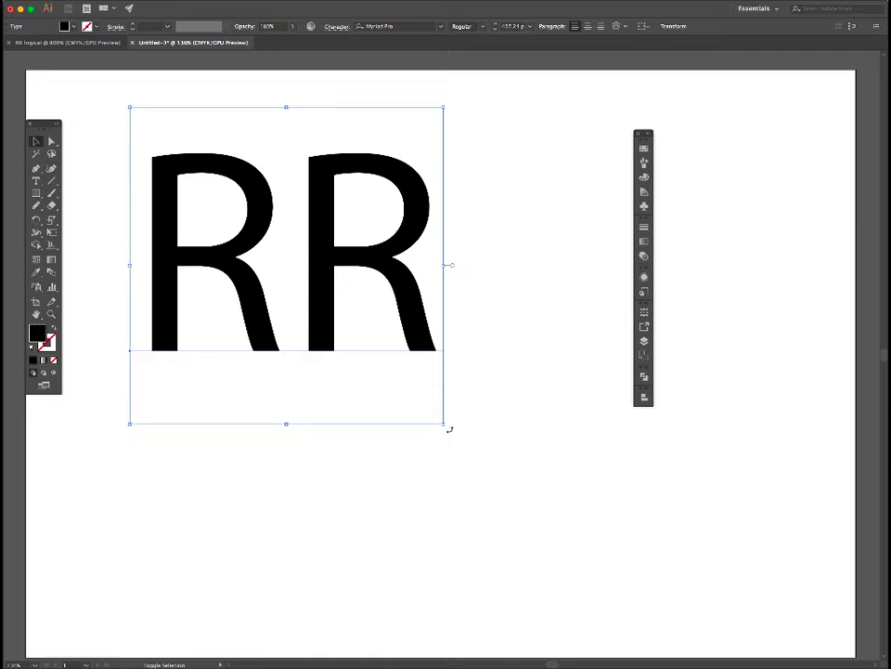
left_click_drag(449, 429, 483, 321)
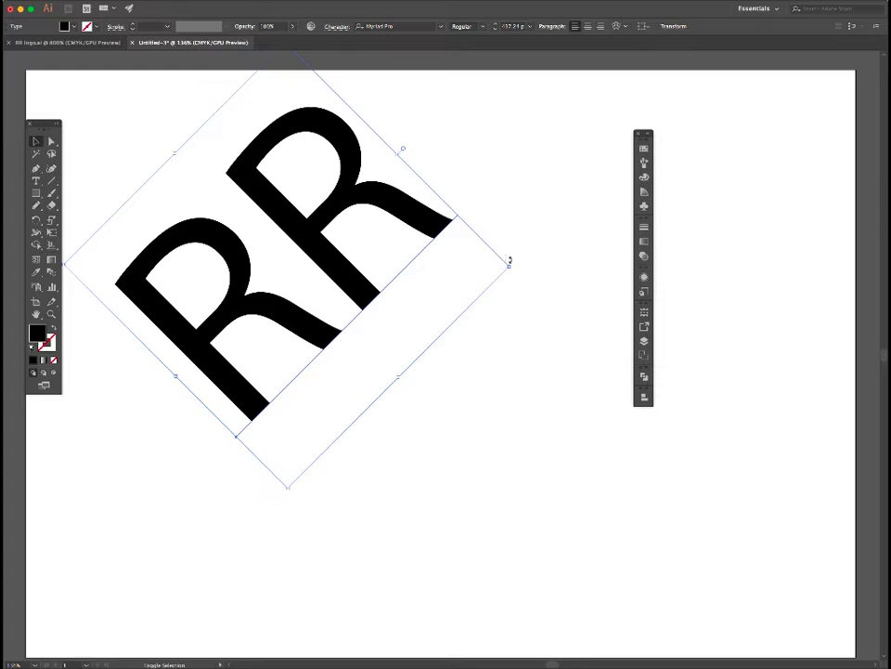
left_click_drag(514, 266, 453, 151)
left_click_drag(447, 106, 445, 428)
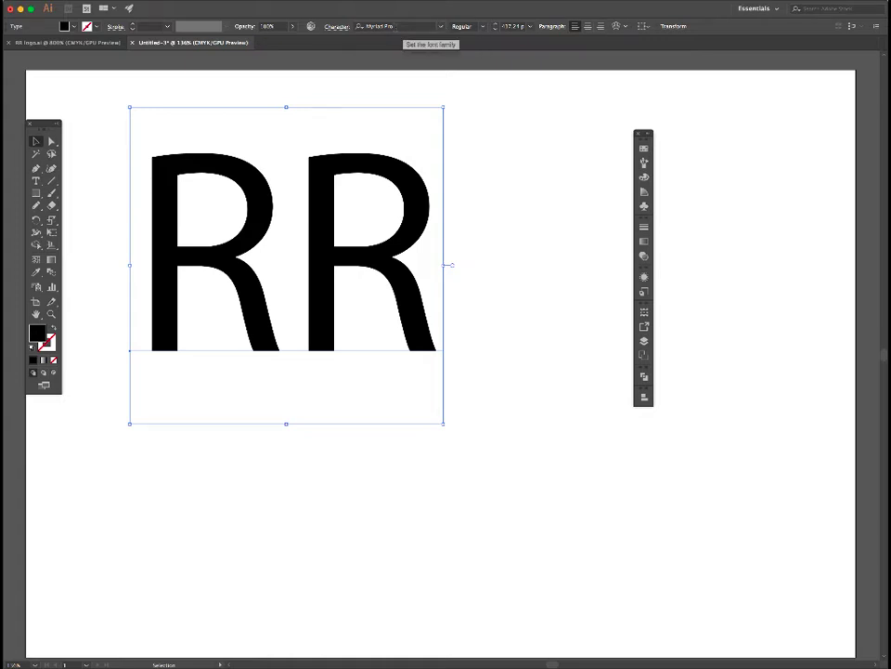
- Change the font of the RR text to Helvetica
left_click(367, 27)
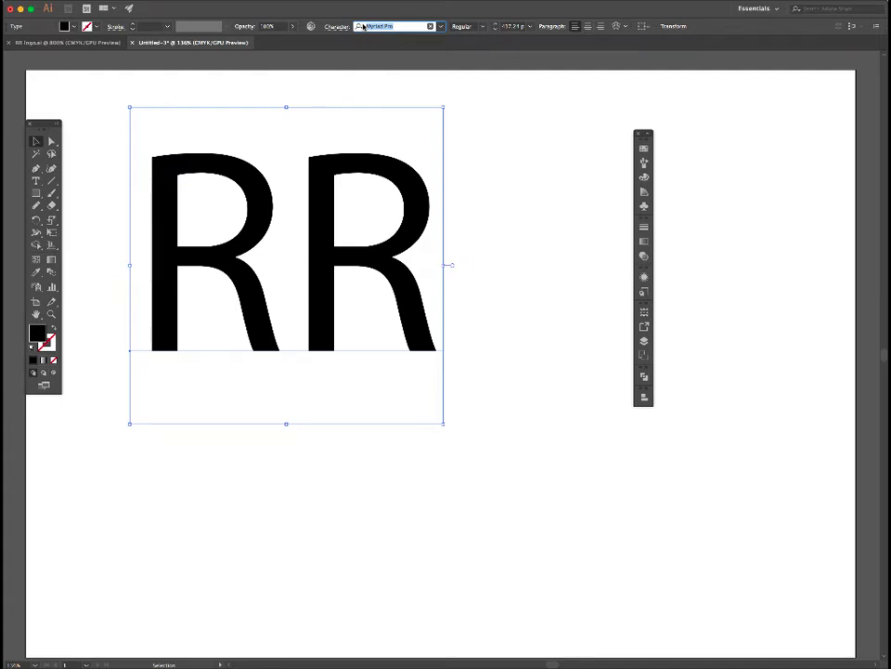
type("helvetic")
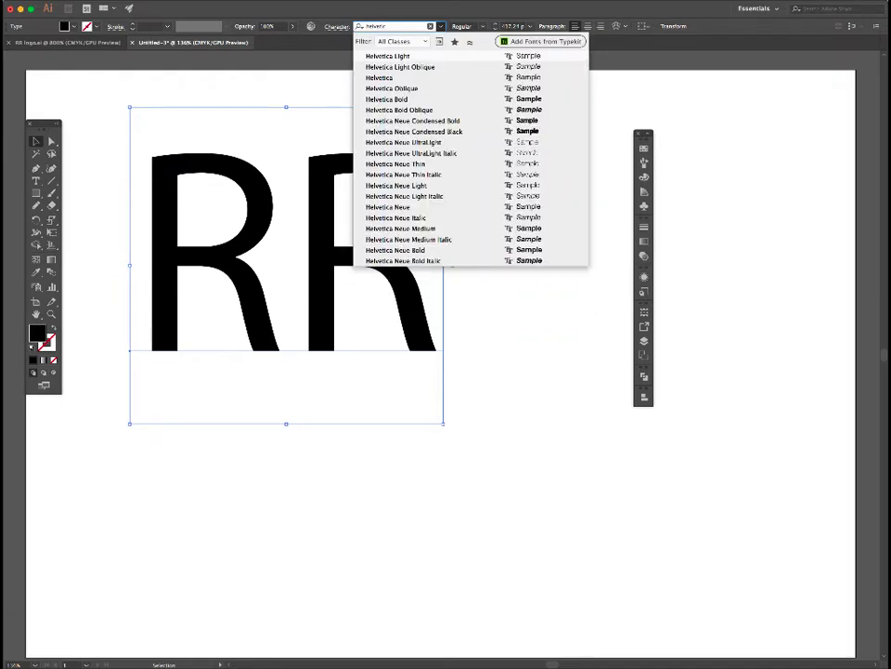
type("a")
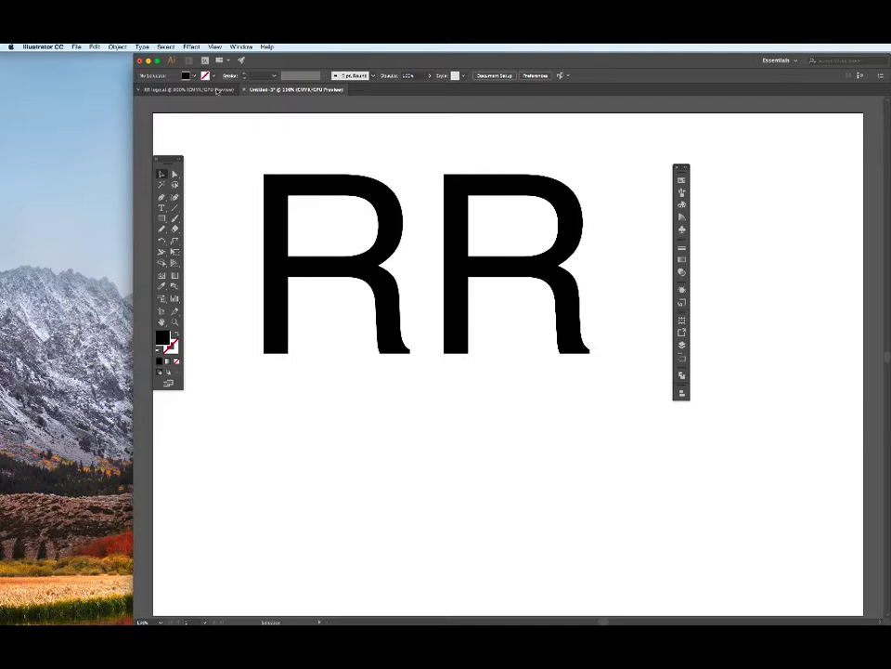
left_click(142, 46)
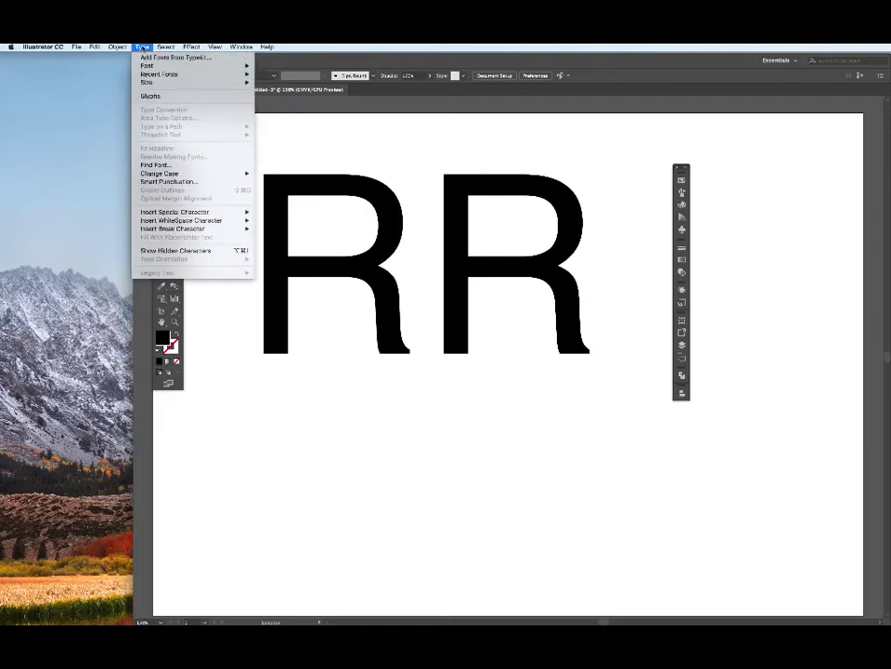
mouse_move(149, 65)
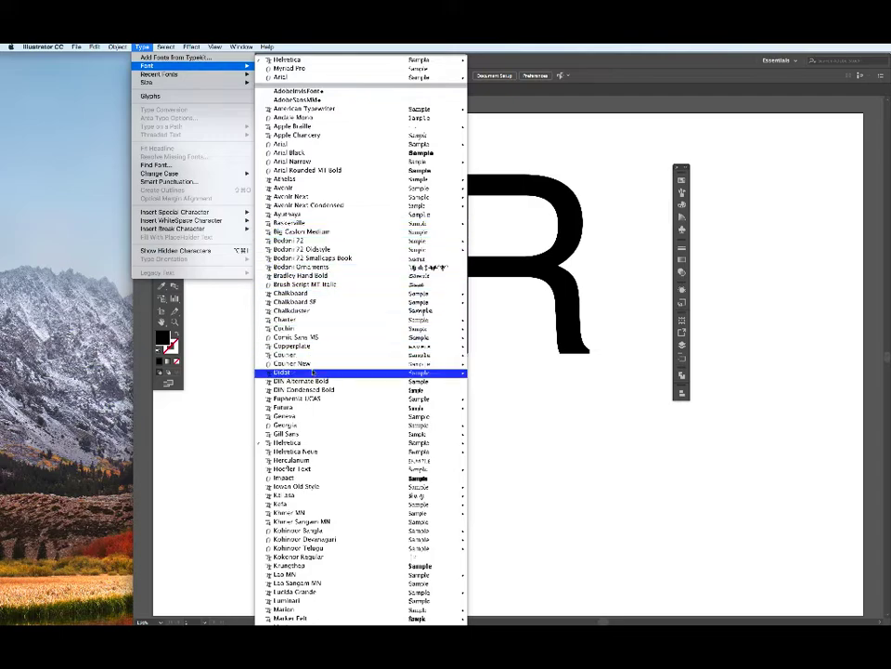
scroll(313, 372, "down", 20)
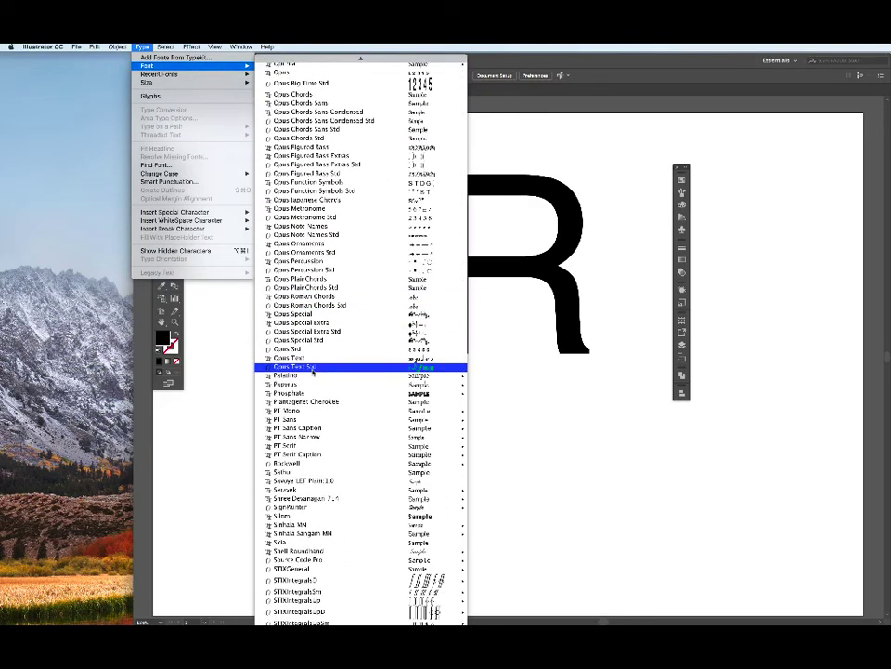
scroll(313, 369, "down", 5)
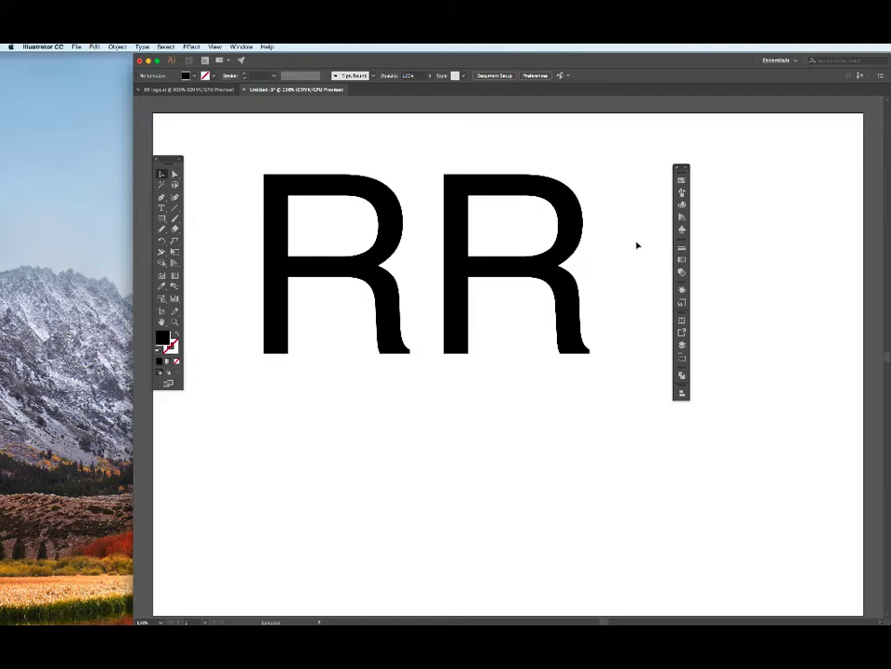
- Convert the RR text to outlines
left_click(460, 239)
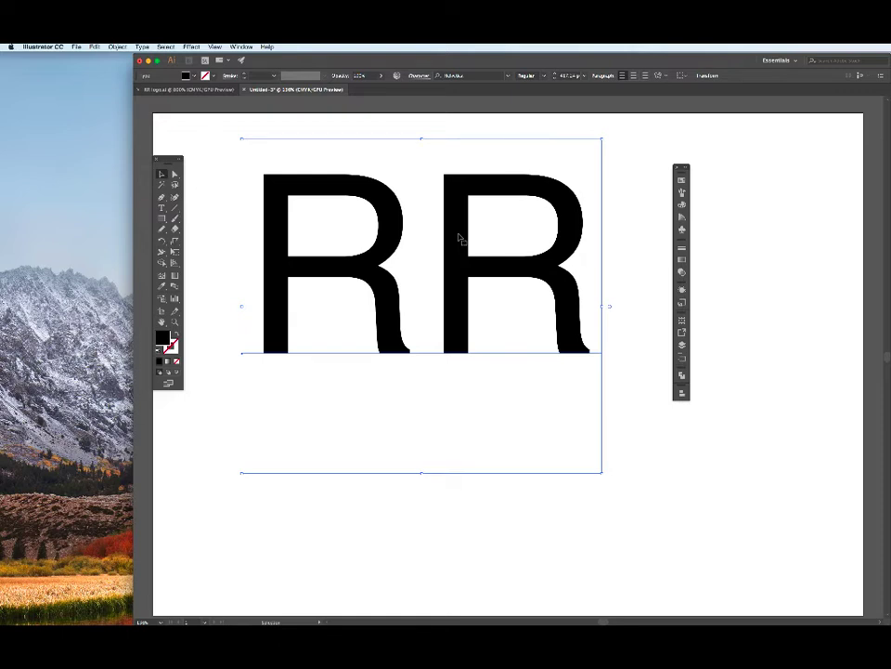
left_click(117, 46)
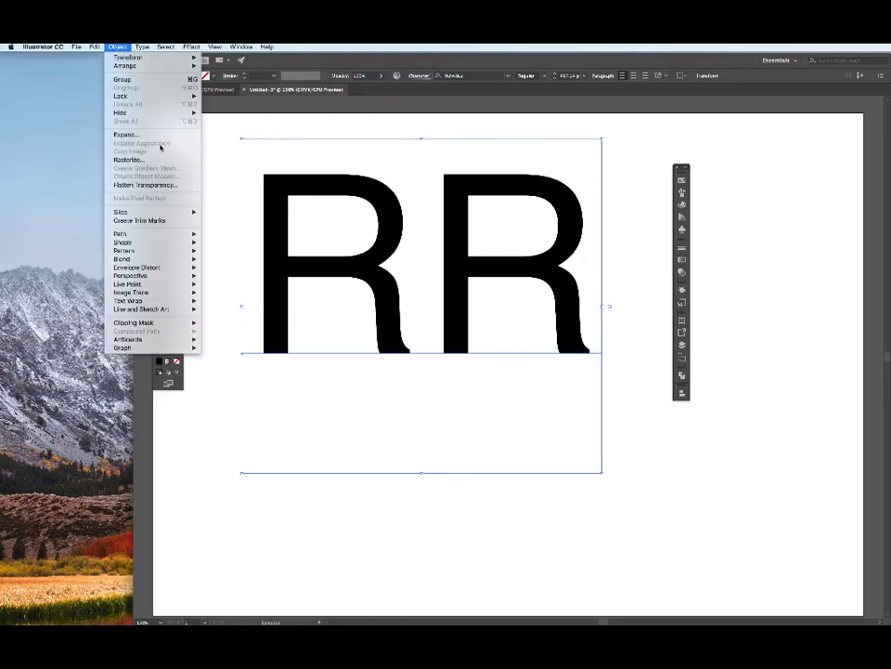
mouse_move(135, 51)
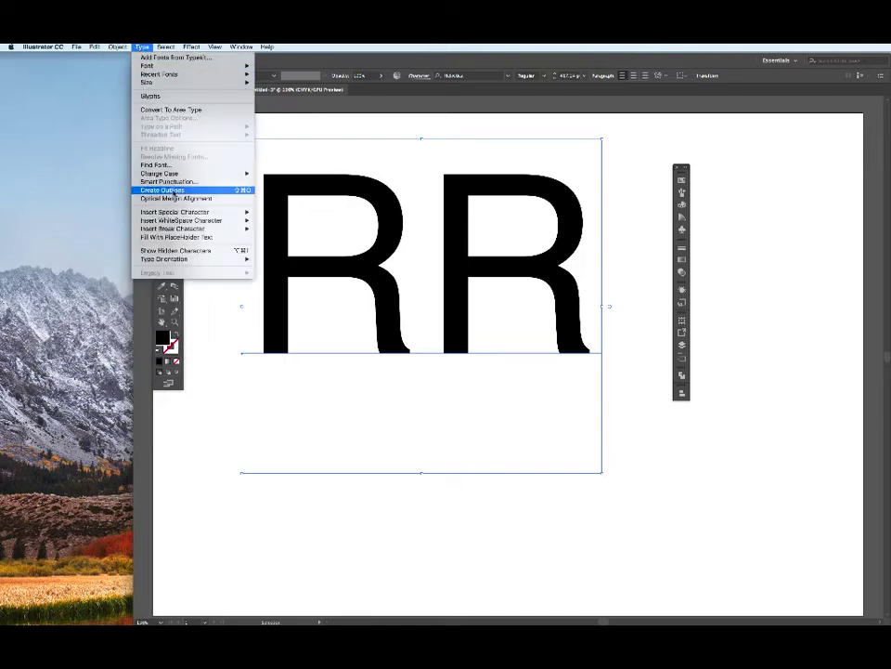
left_click(174, 190)
- Ungroup the outlined letters, select the first R on its own as a check, and clear the selection
right_click(331, 183)
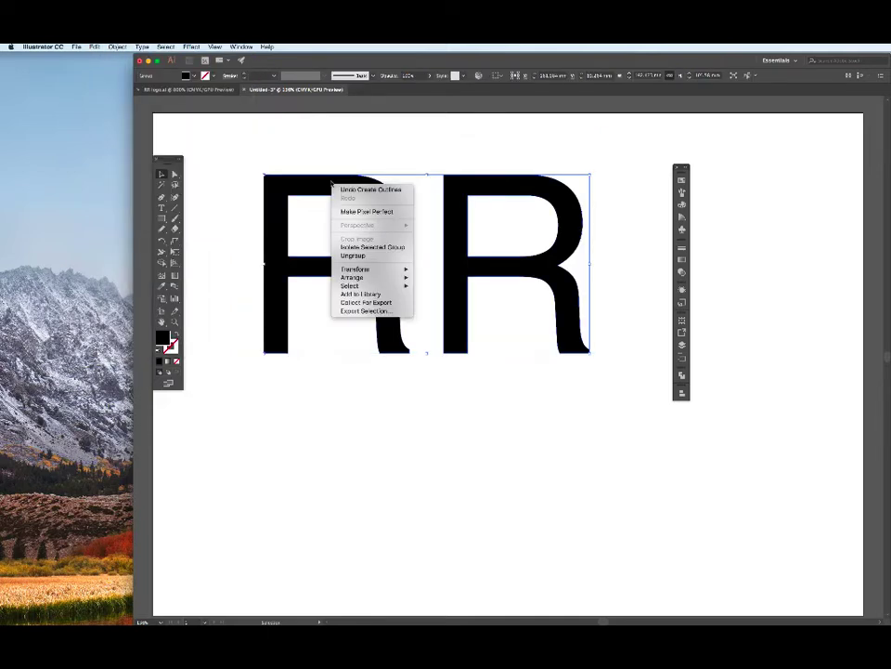
left_click(361, 258)
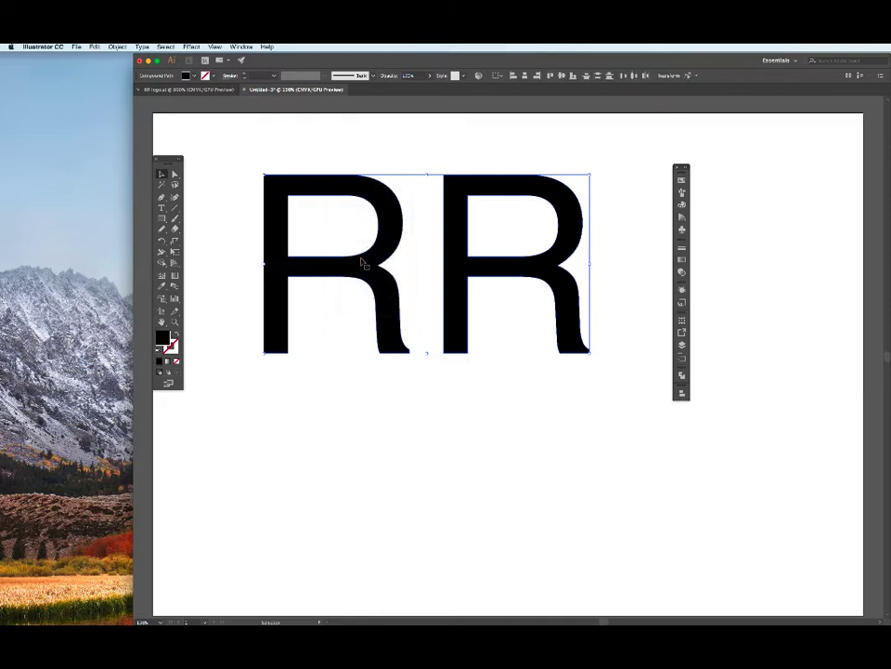
left_click(398, 150)
left_click(385, 191)
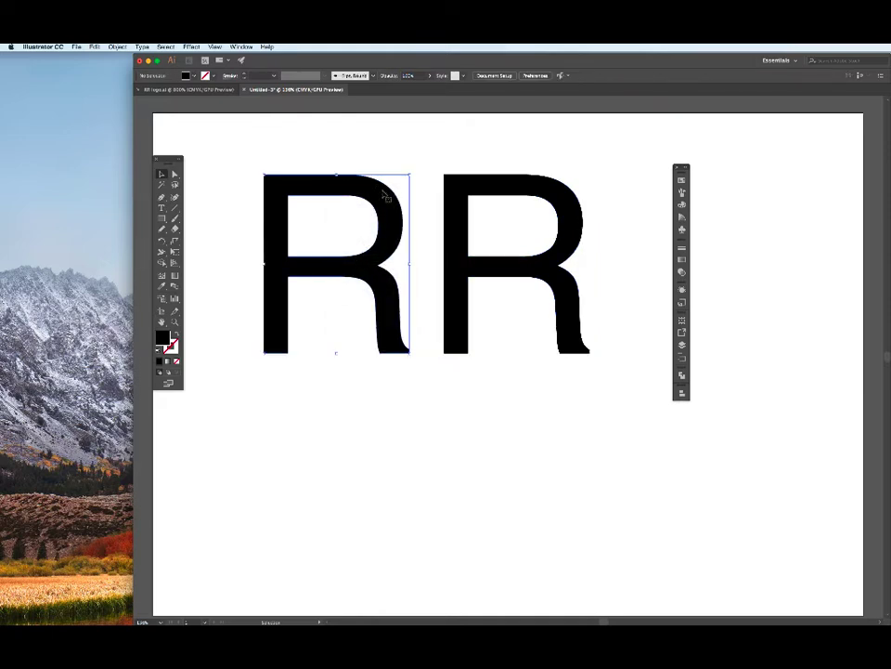
left_click(348, 155)
- Show the anchor points of the first R with the Direct Selection tool, and clear the selection
key("a")
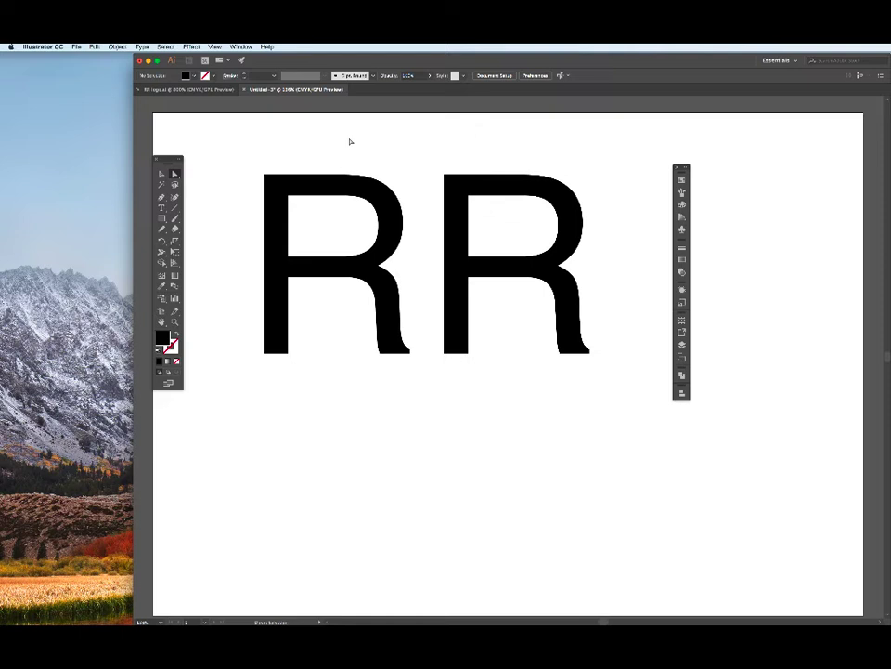
left_click(358, 192)
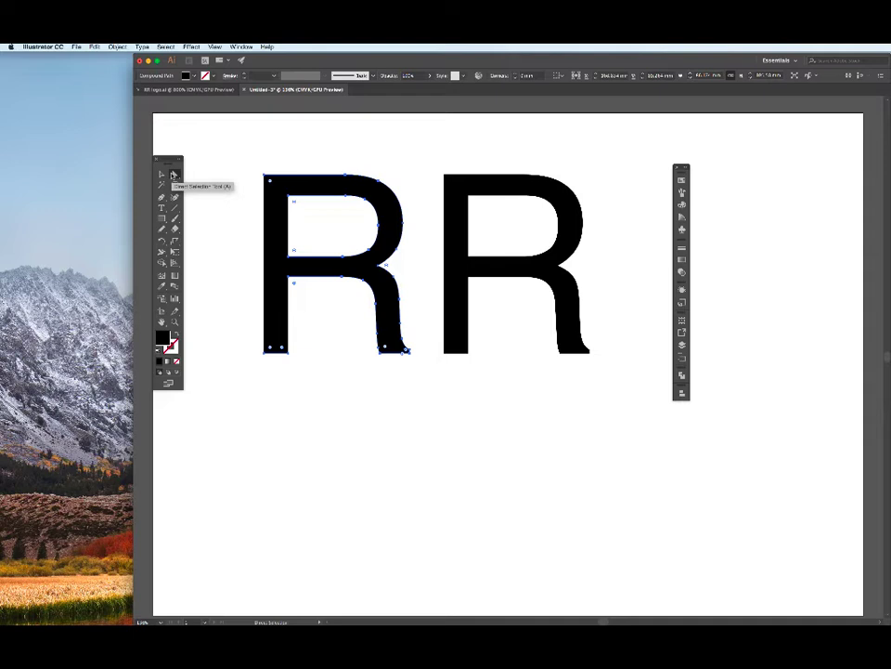
left_click(174, 175)
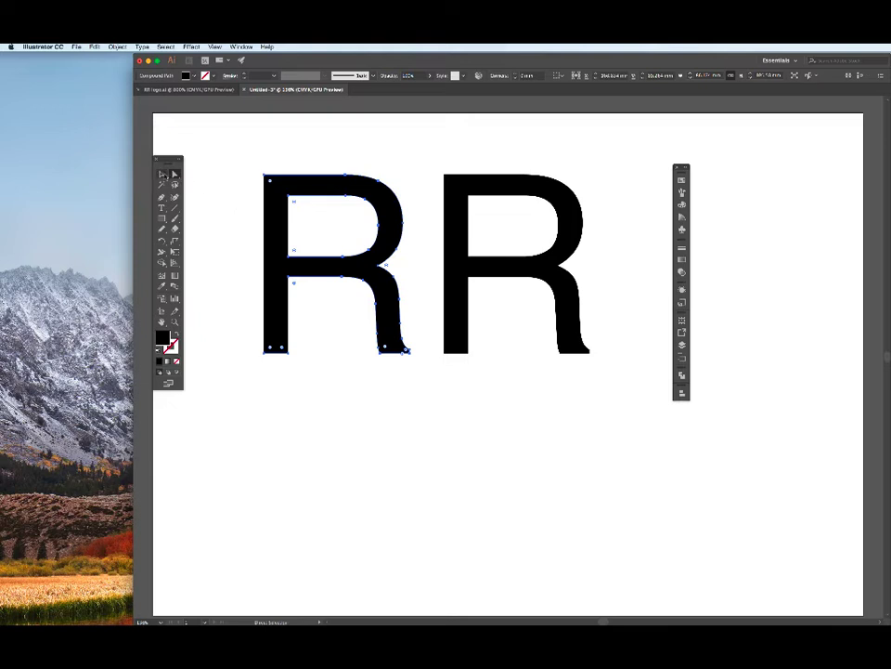
left_click(163, 173)
left_click(230, 153)
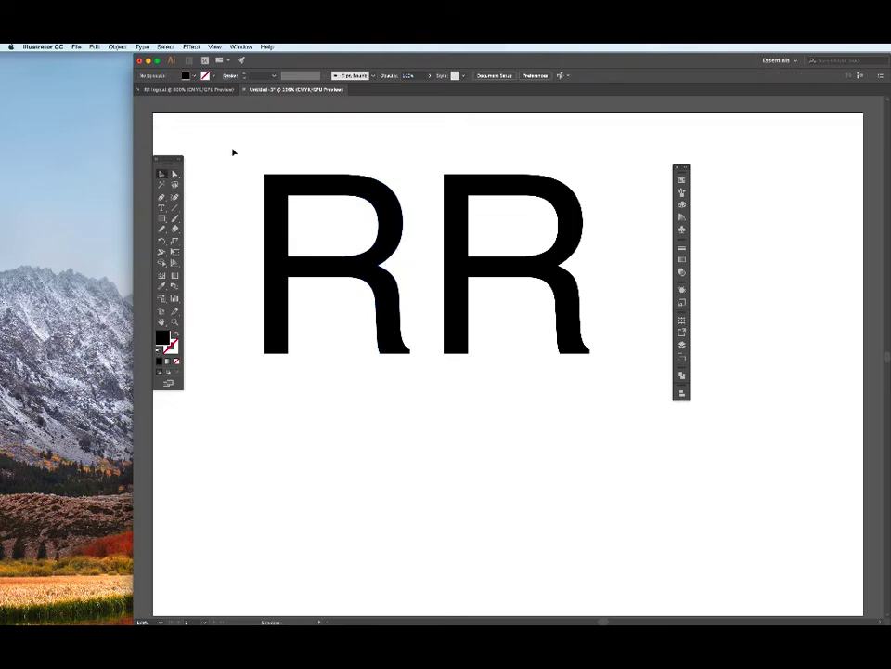
- Move the first R so it overlaps the second R, and nudge it up to align their top edges
left_click_drag(298, 185, 392, 195)
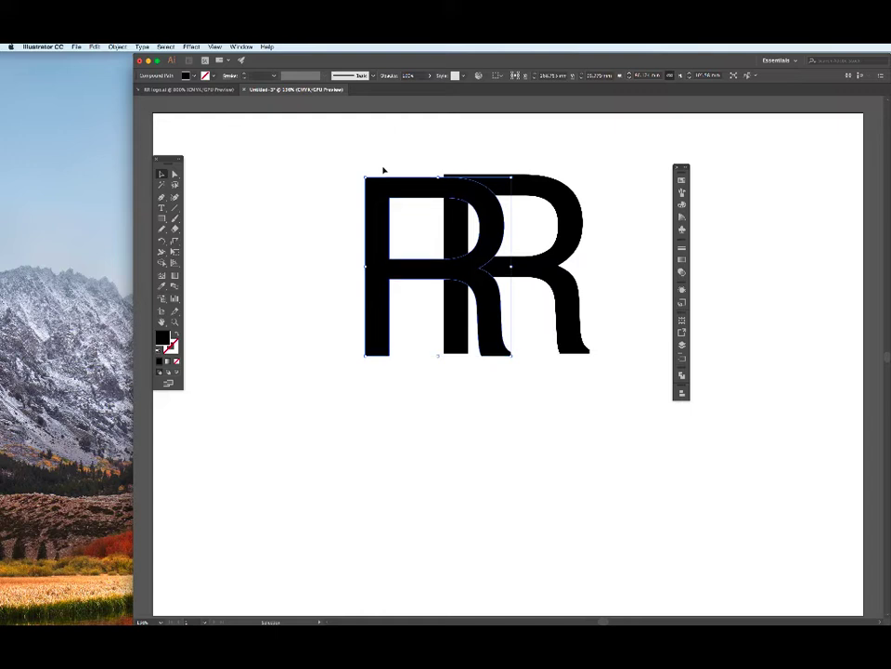
key("Up")
key("Up")
key("Up")
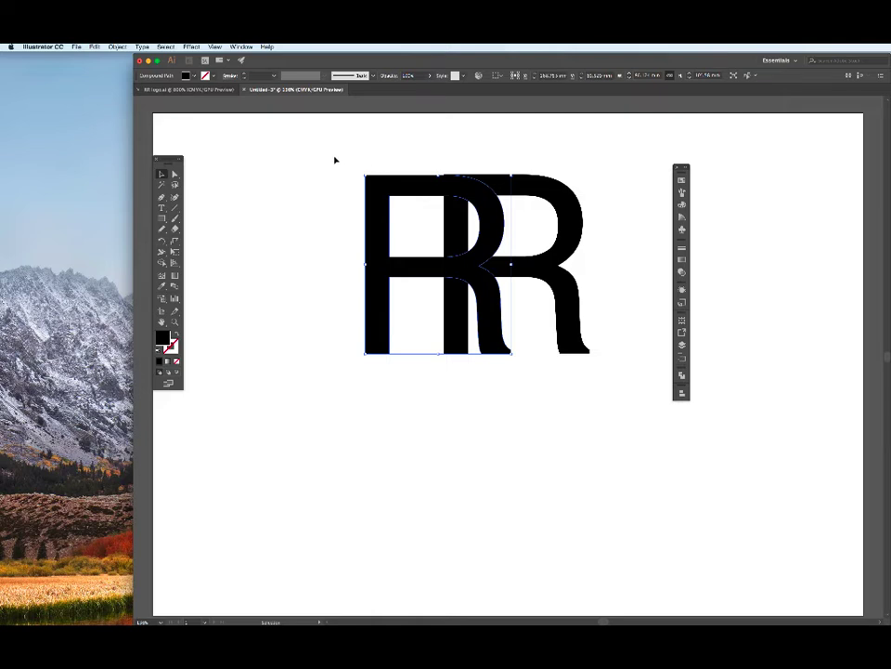
- Duplicate both overlapping letters and place the copy in the lower-left area of the artboard
left_click_drag(334, 159, 615, 409)
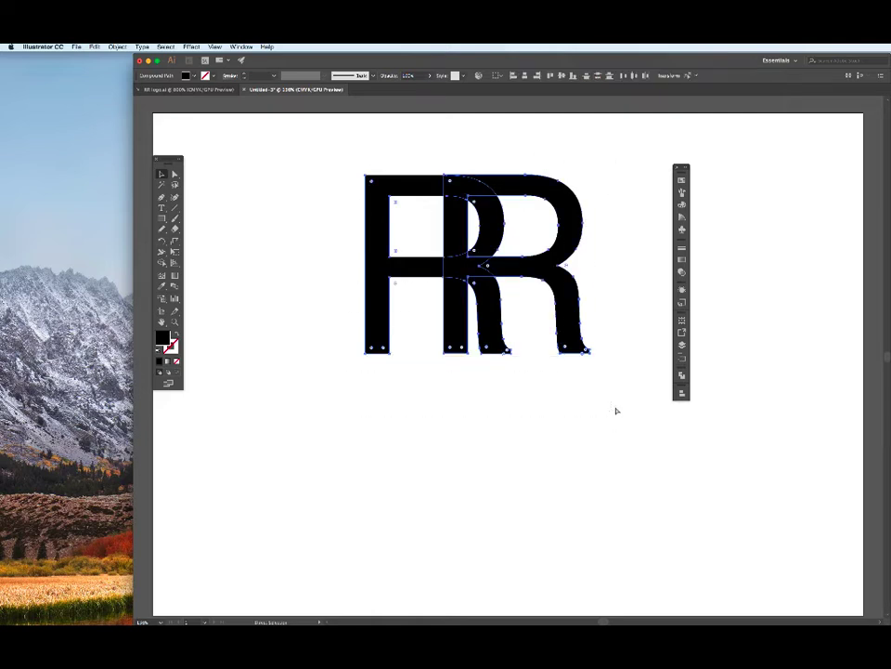
key("super+v")
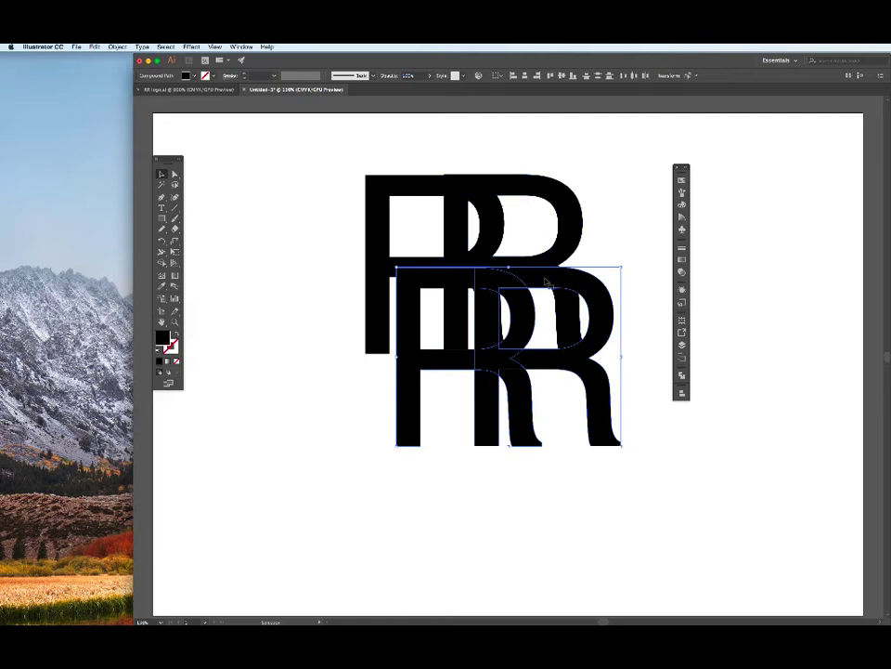
left_click_drag(546, 283, 349, 416)
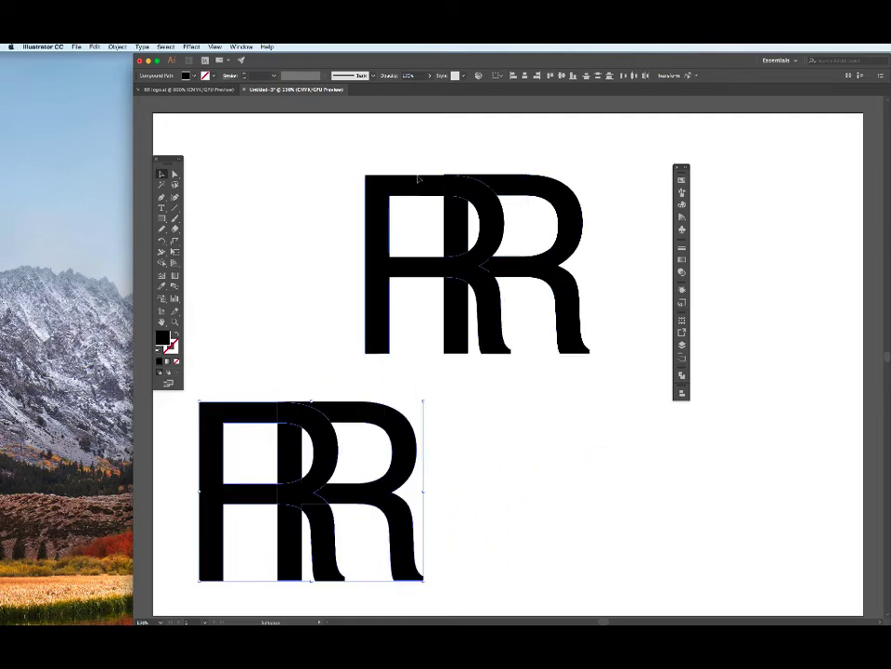
- Try a red fill and lighter red tints on the front R, with dark blue on the back R
left_click_drag(323, 153, 609, 359)
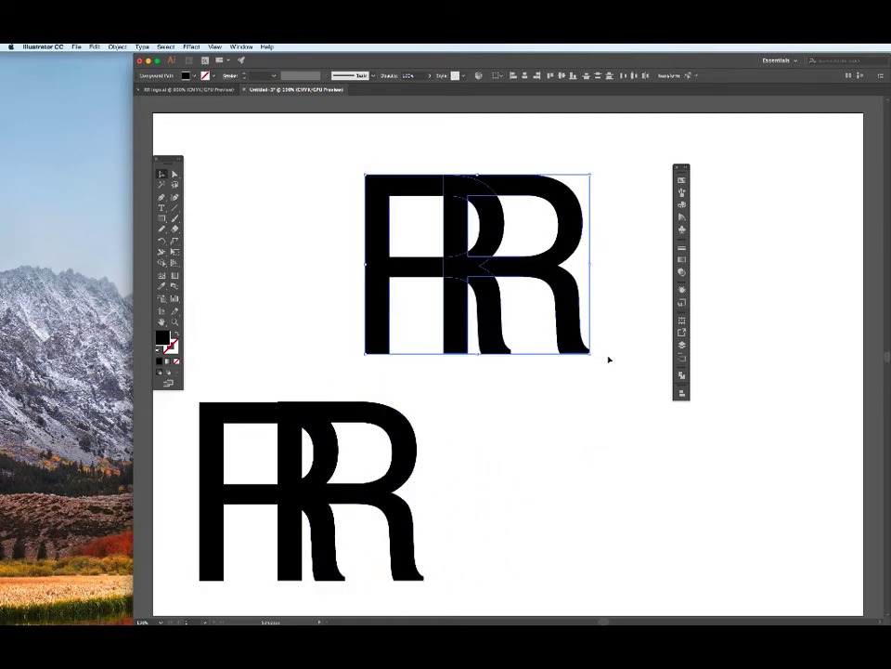
left_click(576, 240)
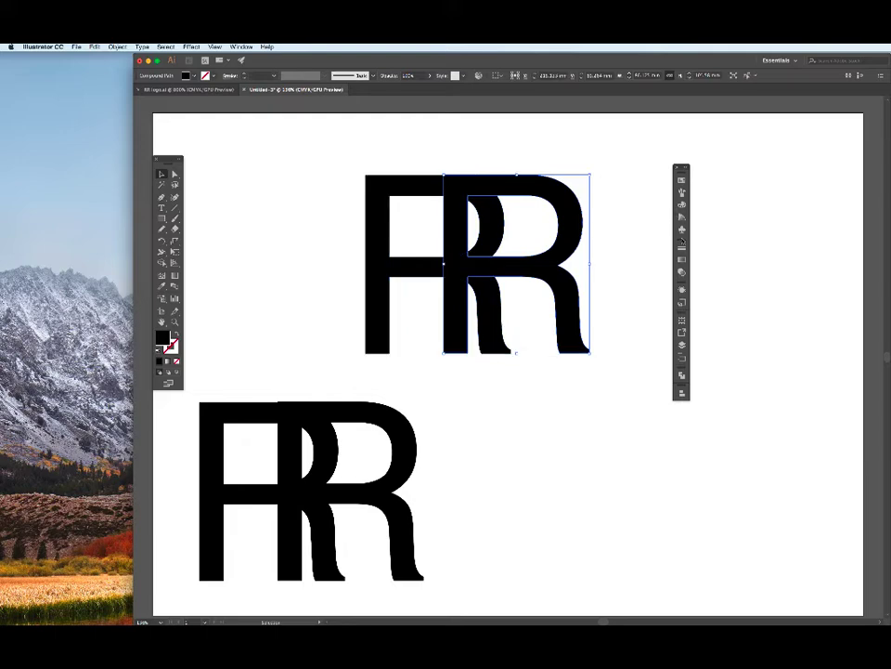
left_click(681, 191)
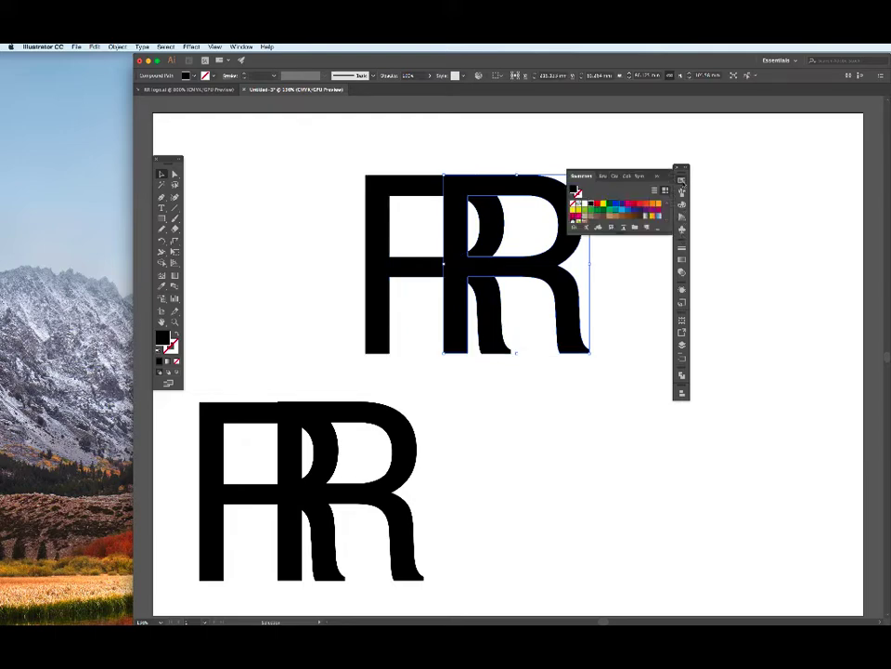
left_click(597, 202)
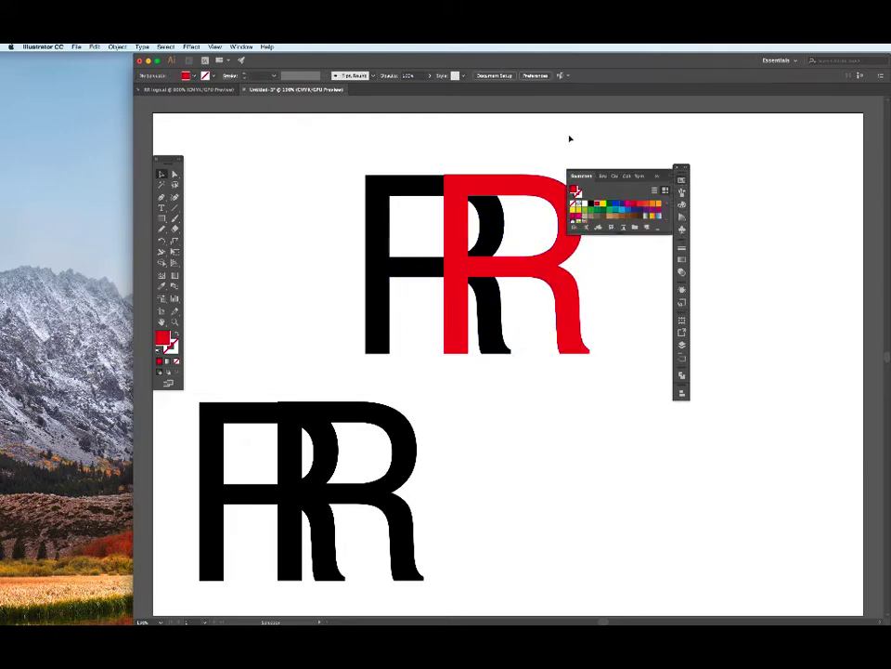
left_click(376, 186)
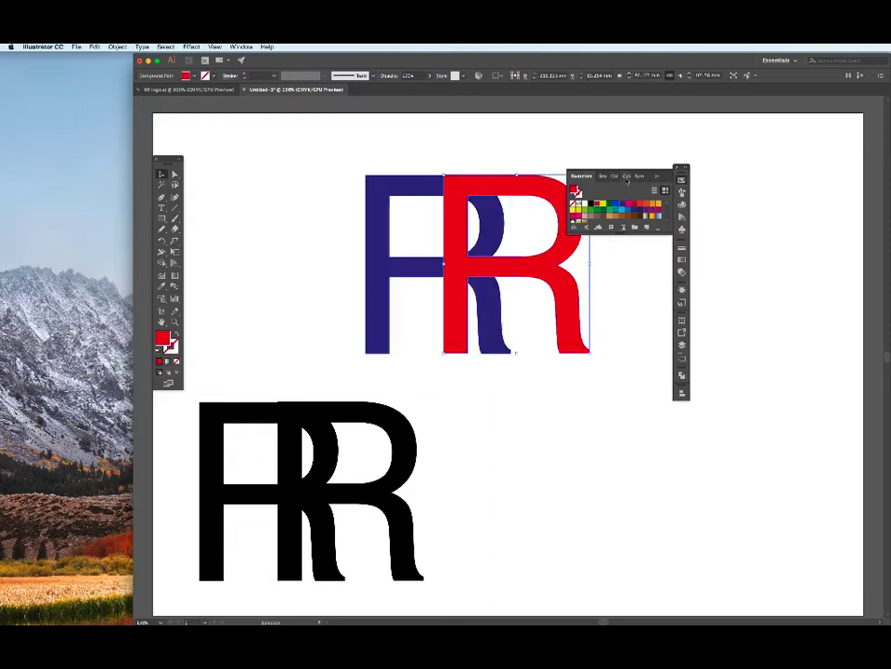
left_click(627, 176)
left_click(638, 213)
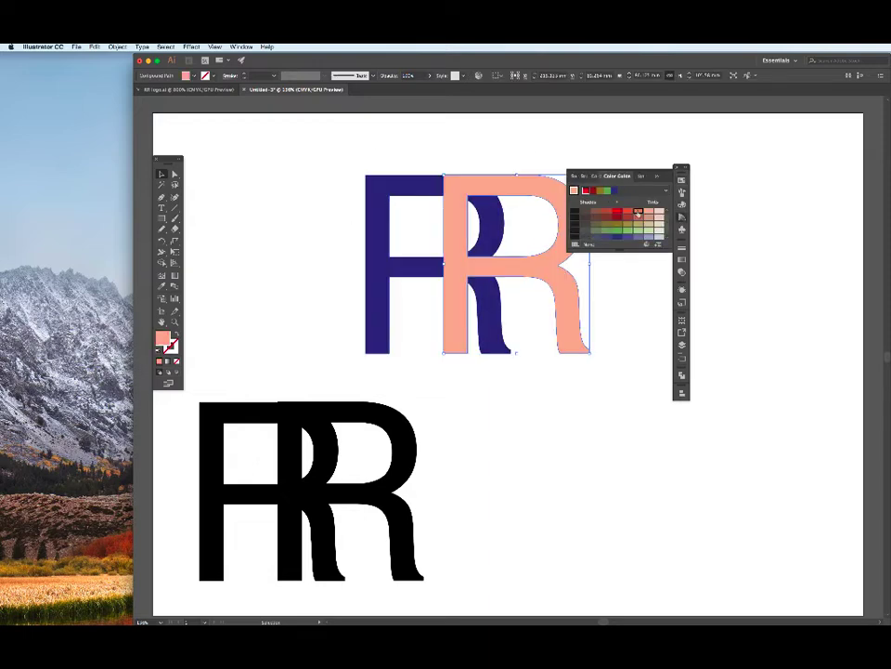
left_click(628, 211)
- Fill the back R of the upper pair with bright blue, and shift the pair slightly left
left_click(413, 186)
left_click(575, 191)
left_click(629, 215)
left_click(618, 213)
left_click(577, 176)
left_click(615, 204)
left_click_drag(494, 185, 422, 187)
- Try magenta and salmon tints as the fill of the front R
left_click(660, 210)
left_click(626, 175)
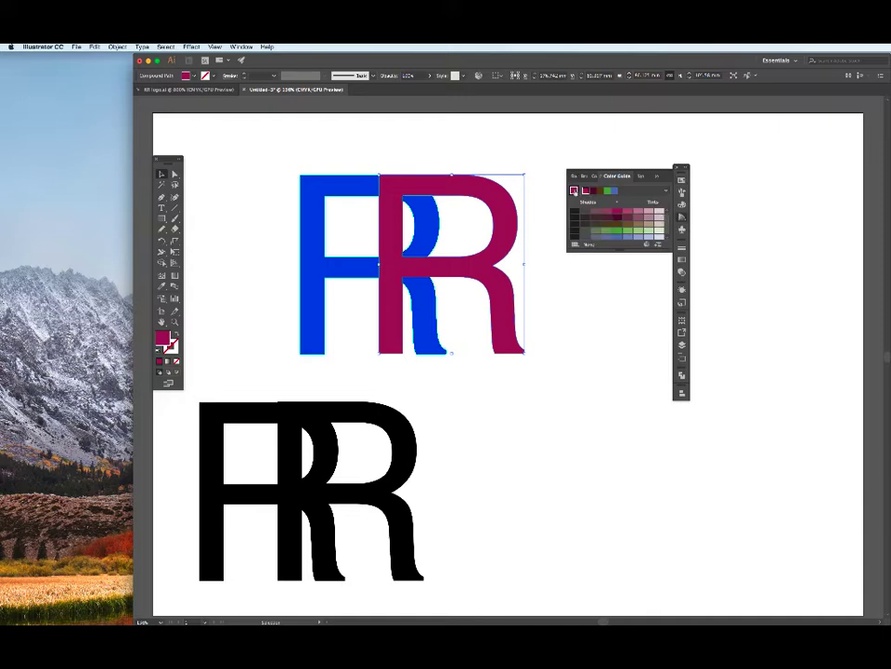
left_click(647, 213)
left_click(638, 212)
left_click(577, 175)
left_click(634, 206)
left_click(627, 176)
left_click(576, 190)
left_click(639, 213)
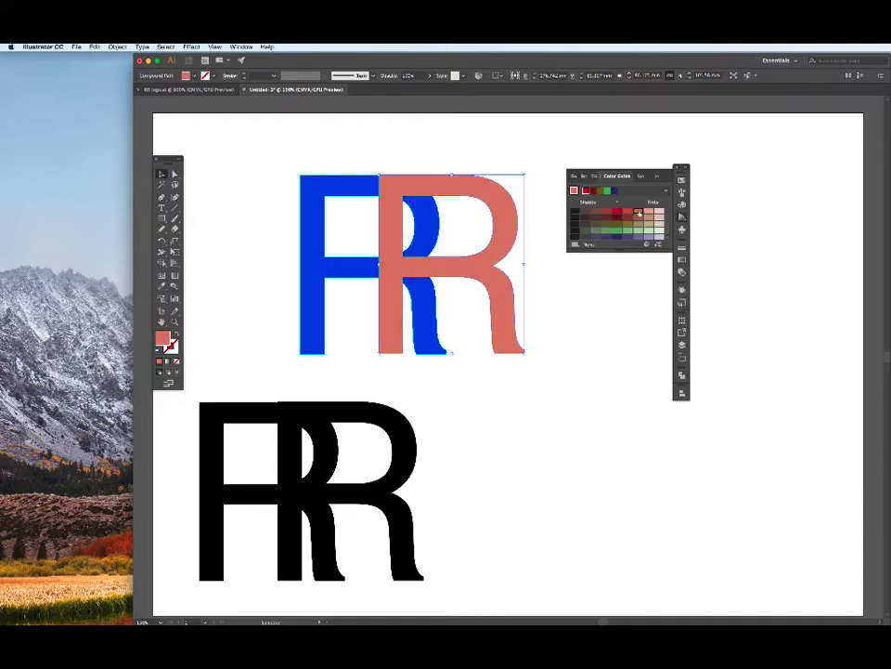
- Fill the front R with light pink from the color spectrum and clear the selection
left_click(682, 204)
left_click(657, 202)
left_click(318, 139)
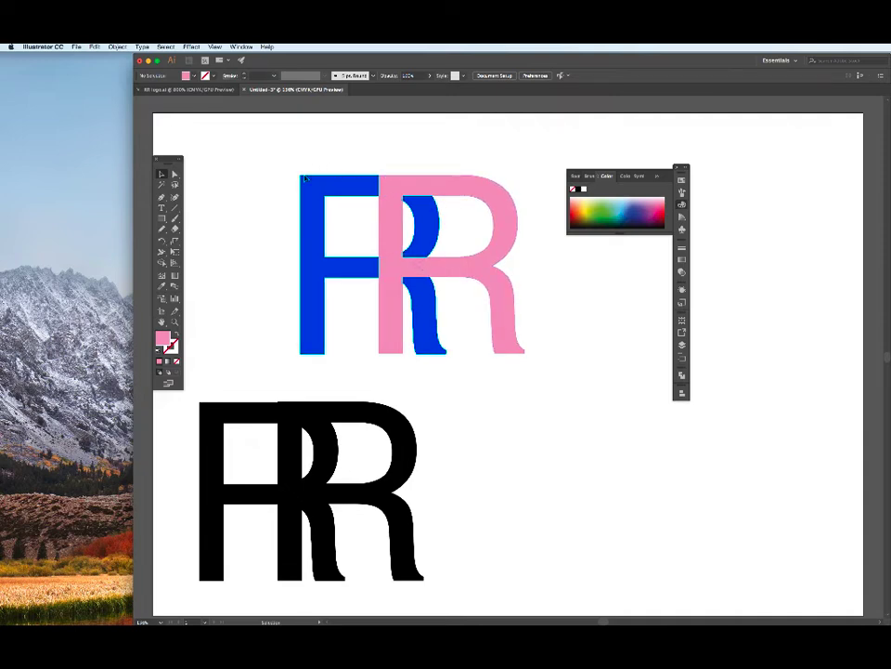
- Split off the upper and middle overlap areas of the coloured letters with the Shape Builder, and clear the selection
left_click(444, 203)
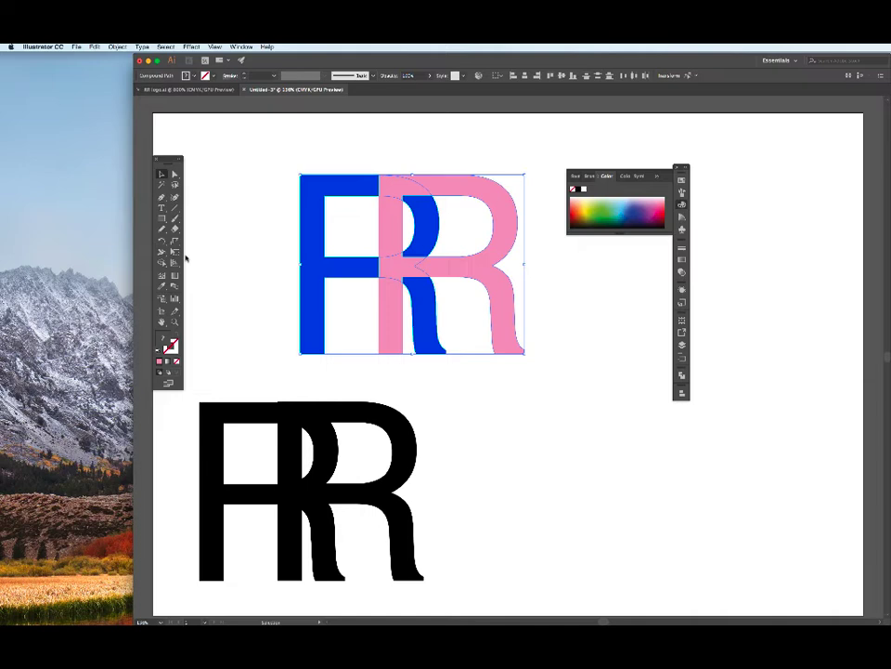
left_click_drag(162, 262, 196, 267)
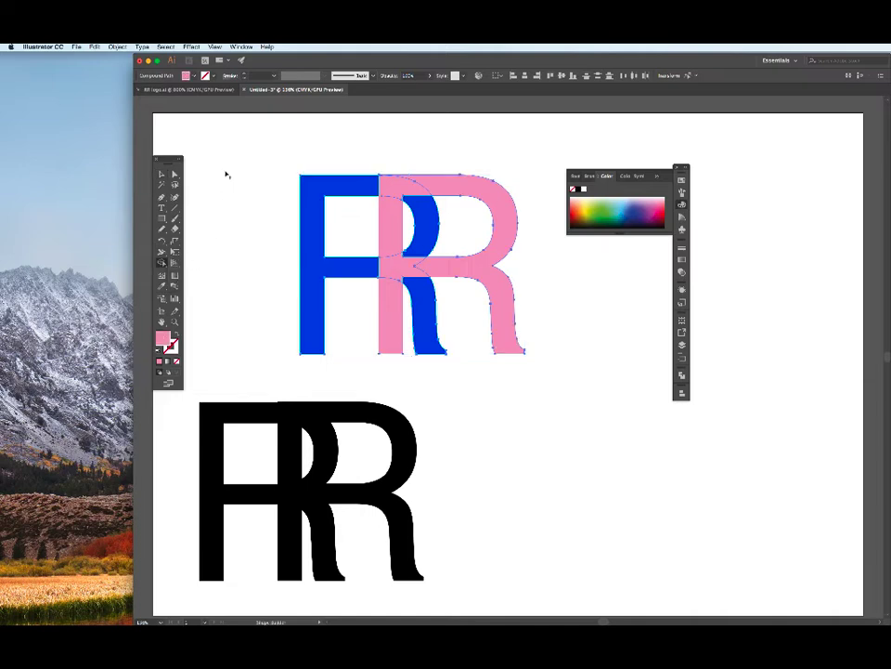
left_click(397, 189)
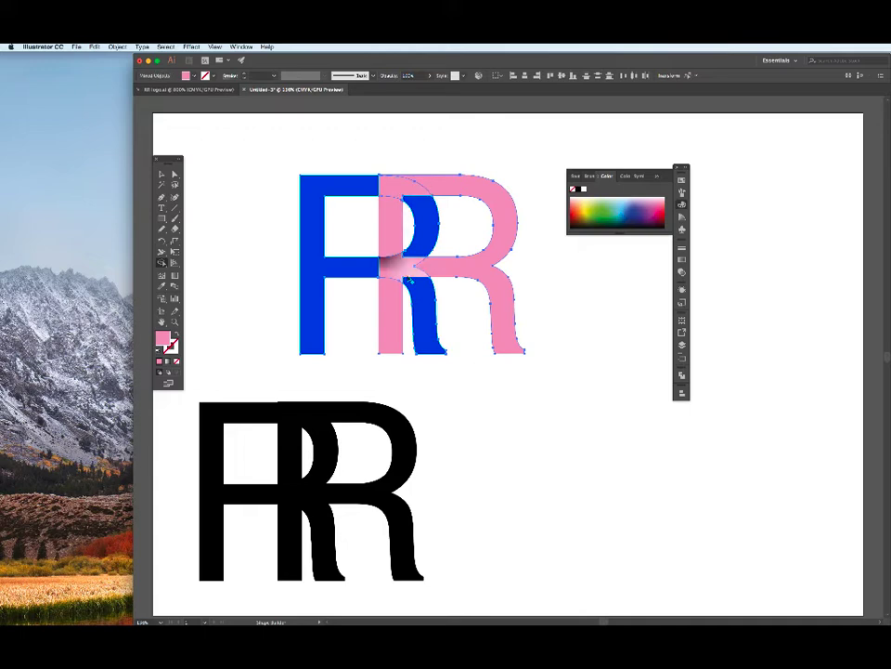
left_click(402, 272)
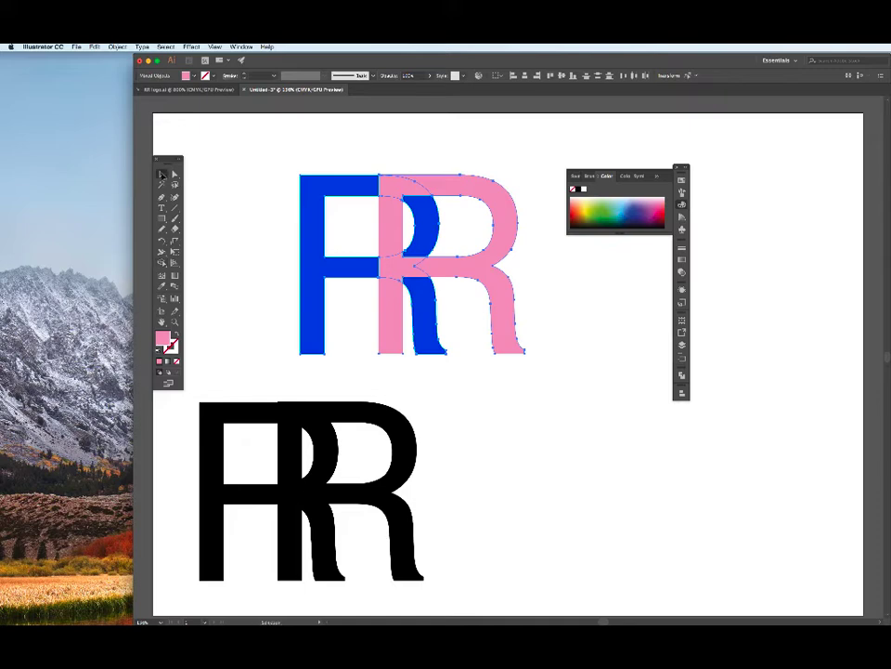
key("v")
left_click(298, 138)
- Fill the upper overlap area with purple and copy that colour to the middle overlap area with the Eyedropper
left_click(401, 191)
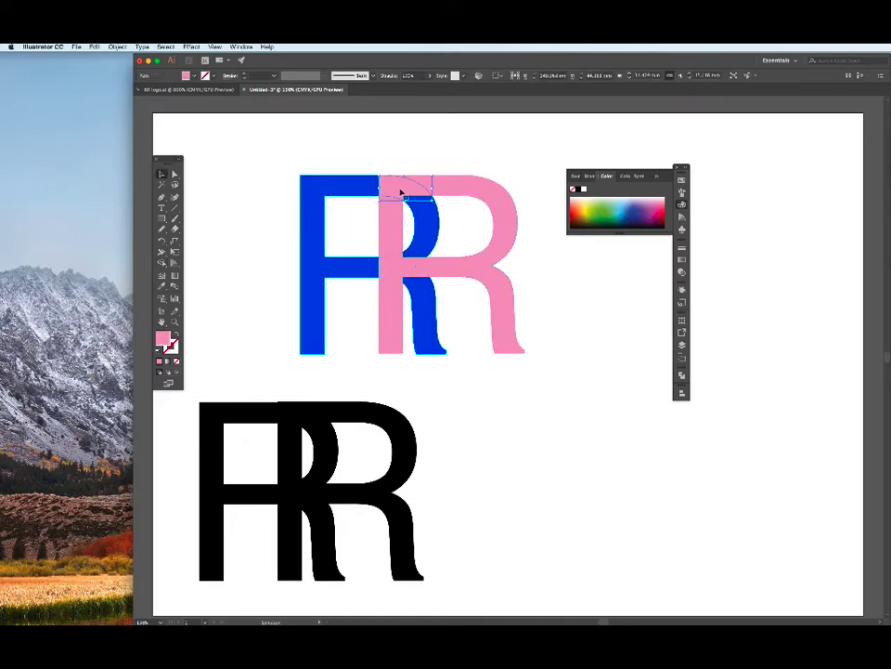
left_click(652, 206)
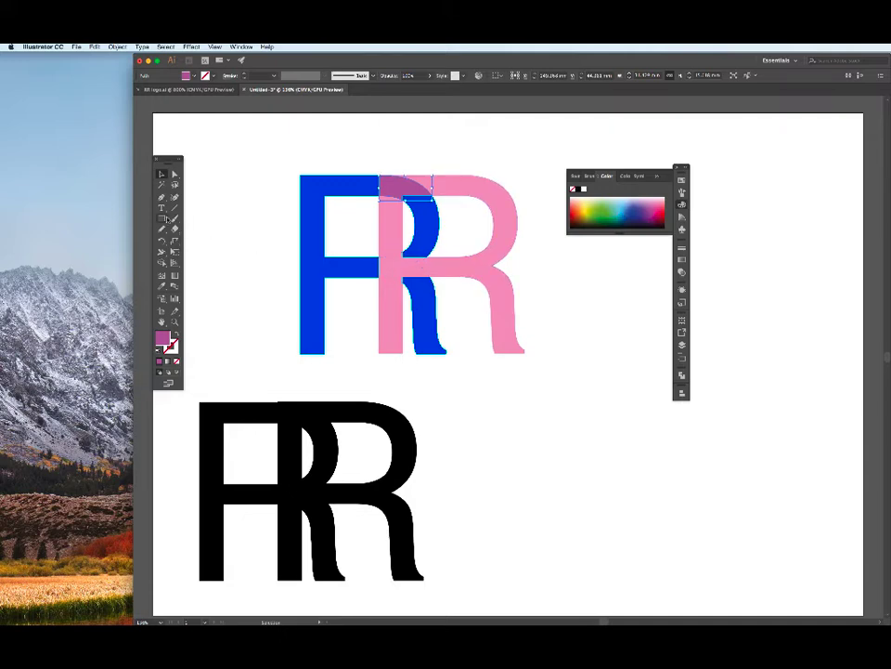
left_click(416, 266)
left_click(161, 285)
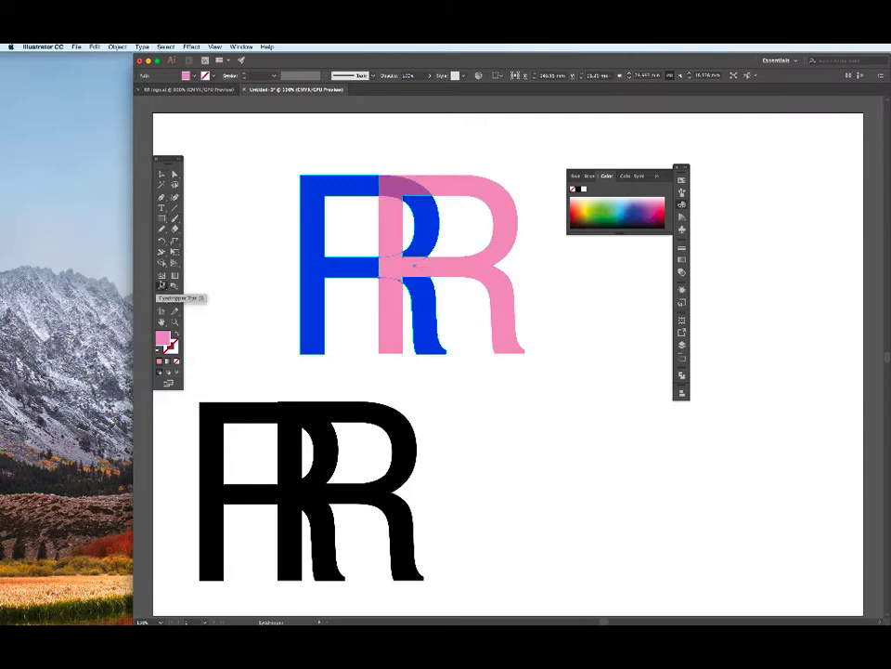
left_click(400, 183)
key("v")
- Separate and delete the second R's stem pieces in the black pair using the Shape Builder, and move the mark to the lower-left area
left_click_drag(265, 384, 374, 503)
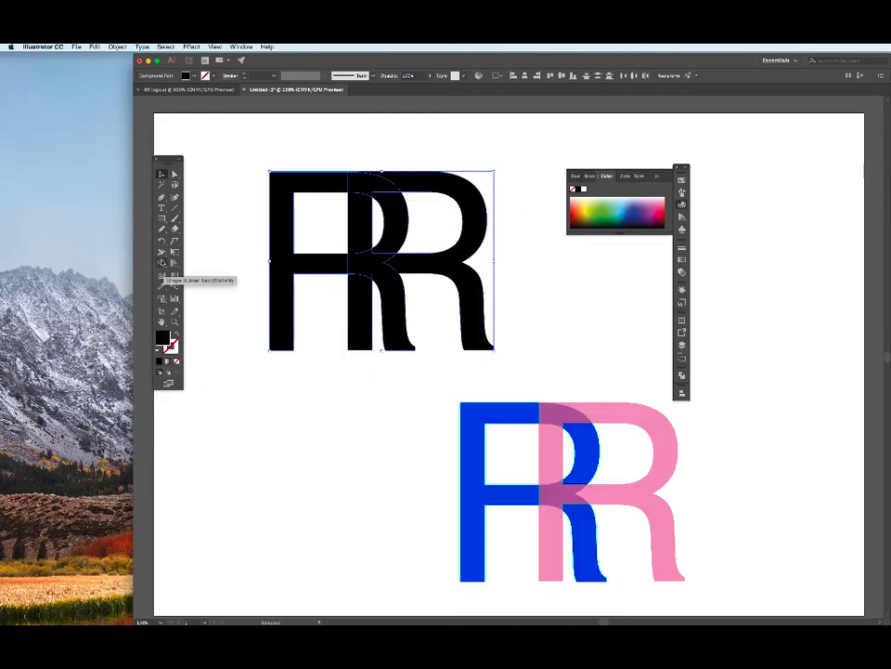
left_click(162, 264)
left_click(360, 212)
left_click(358, 311)
key("v")
left_click(339, 297)
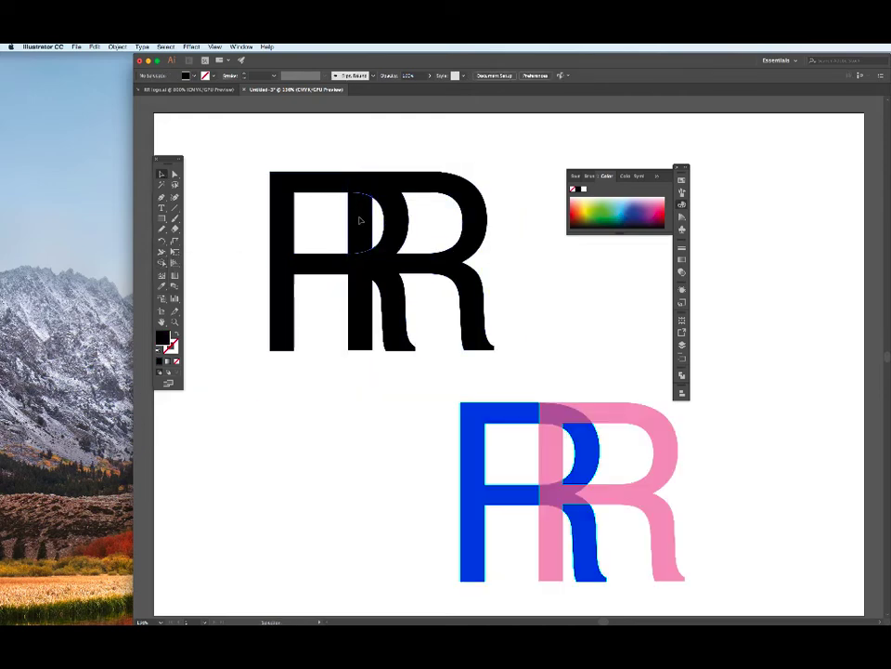
left_click(361, 219)
key("Delete")
left_click_drag(242, 145, 506, 364)
left_click_drag(468, 238, 404, 478)
- Place another black RR pair above with its letters overlapping more closely, and switch it to a black stroke without fill
left_click_drag(313, 436, 401, 165, "alt")
left_click_drag(476, 177, 432, 179)
left_click(479, 154)
left_click_drag(479, 154, 405, 226)
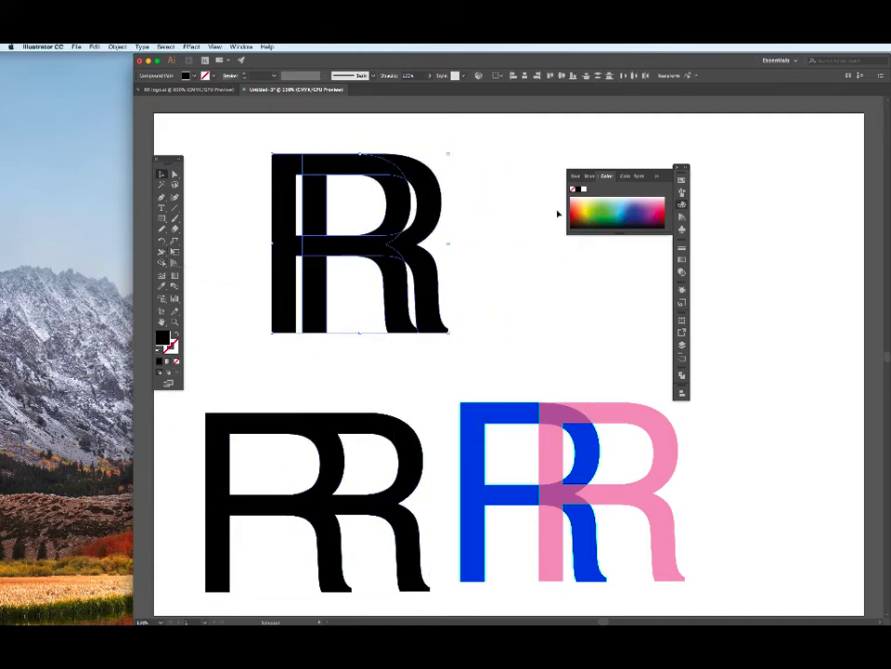
left_click(172, 342)
left_click(199, 247)
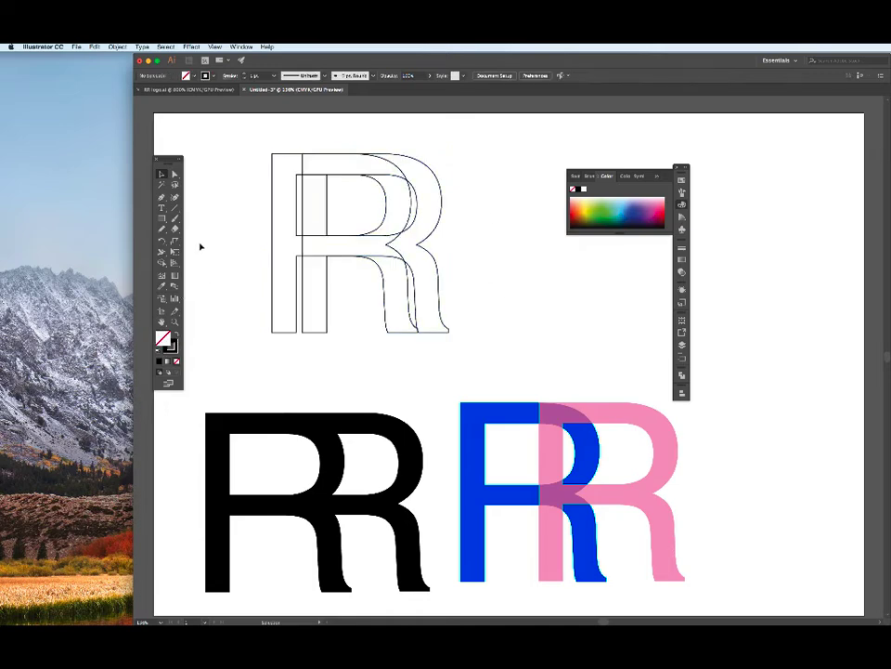
left_click_drag(234, 126, 463, 307)
left_click_drag(162, 263, 288, 276)
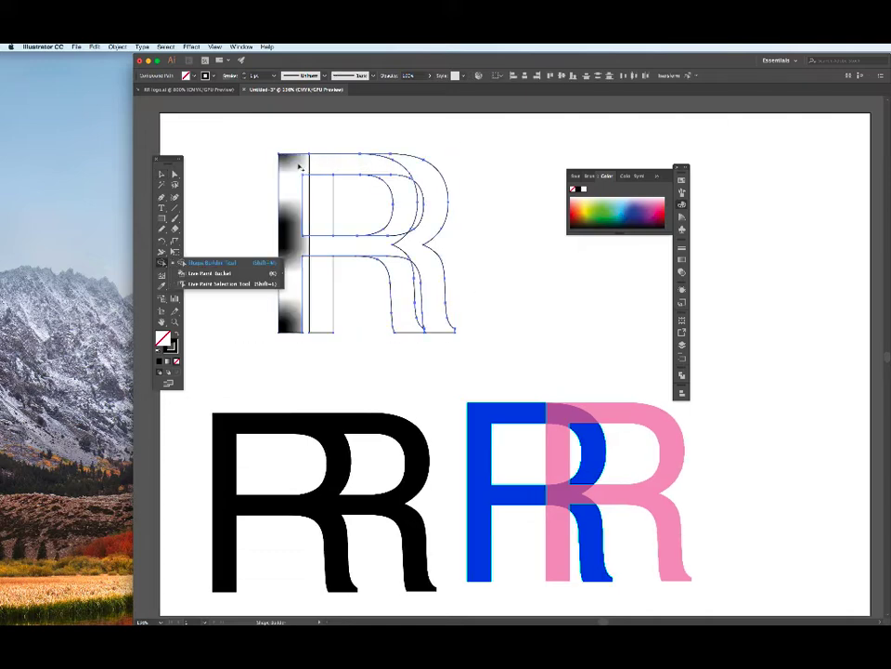
key("super+shift+a")
key("v")
left_click_drag(246, 145, 492, 369)
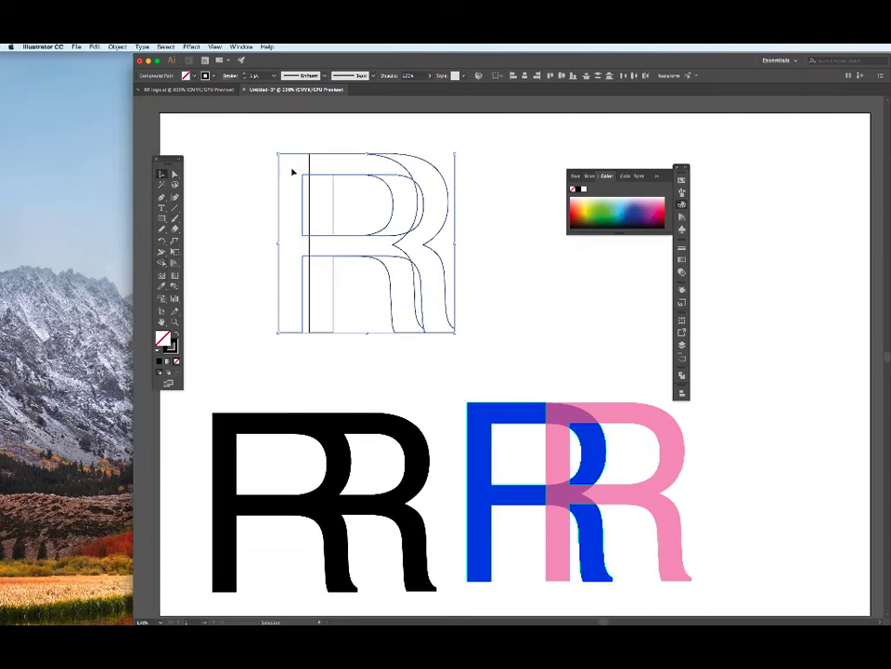
left_click(295, 168)
- Merge the overlapping outer segments of the outlined pair into one R silhouette with the Shape Builder, and clear the selection
left_click_drag(263, 139, 484, 307)
left_click(162, 263)
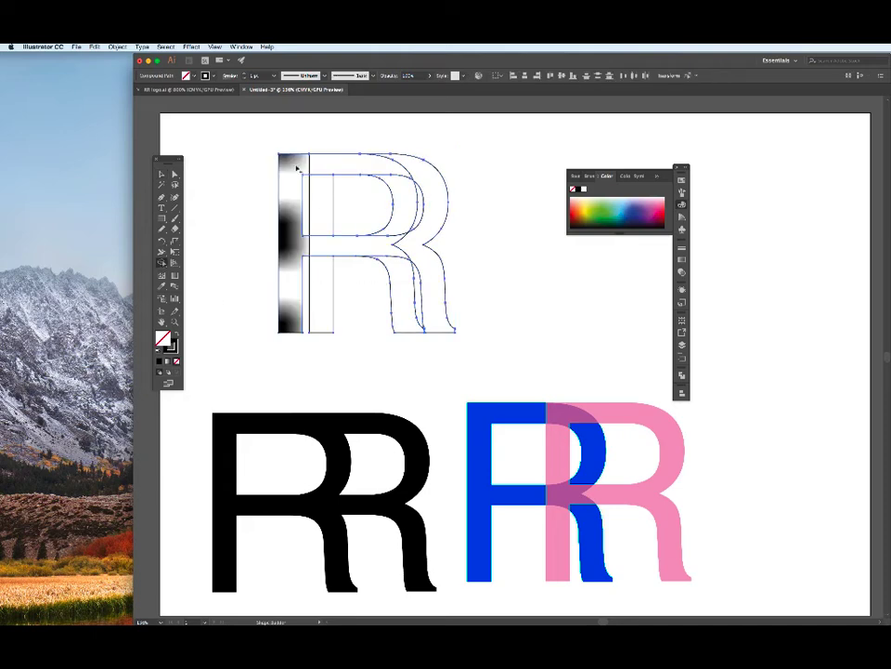
mouse_move(293, 165)
left_mouse_down()
mouse_move(425, 177)
mouse_move(442, 197)
mouse_move(439, 228)
mouse_move(304, 248)
left_mouse_up()
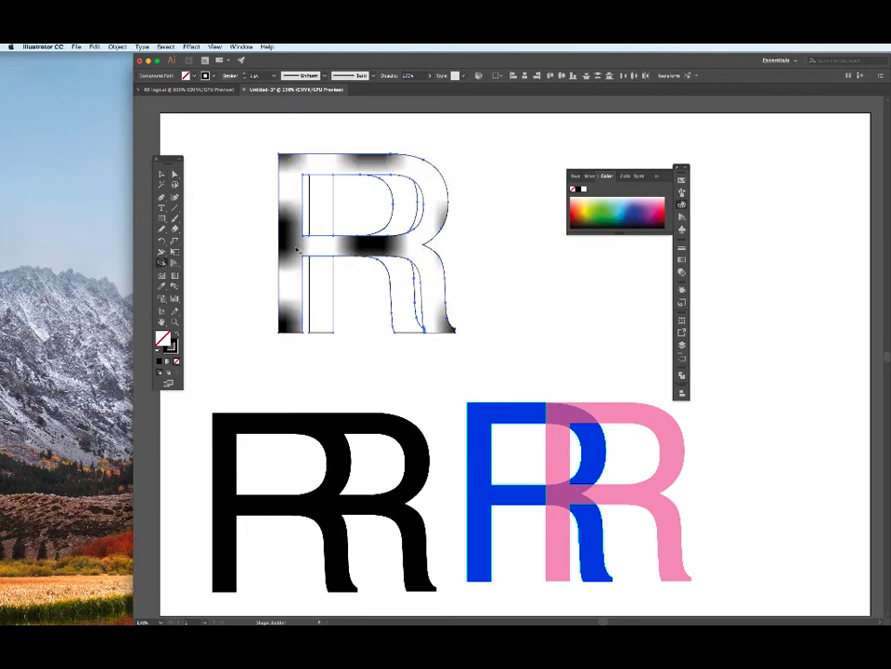
left_click(162, 174)
left_click(197, 156)
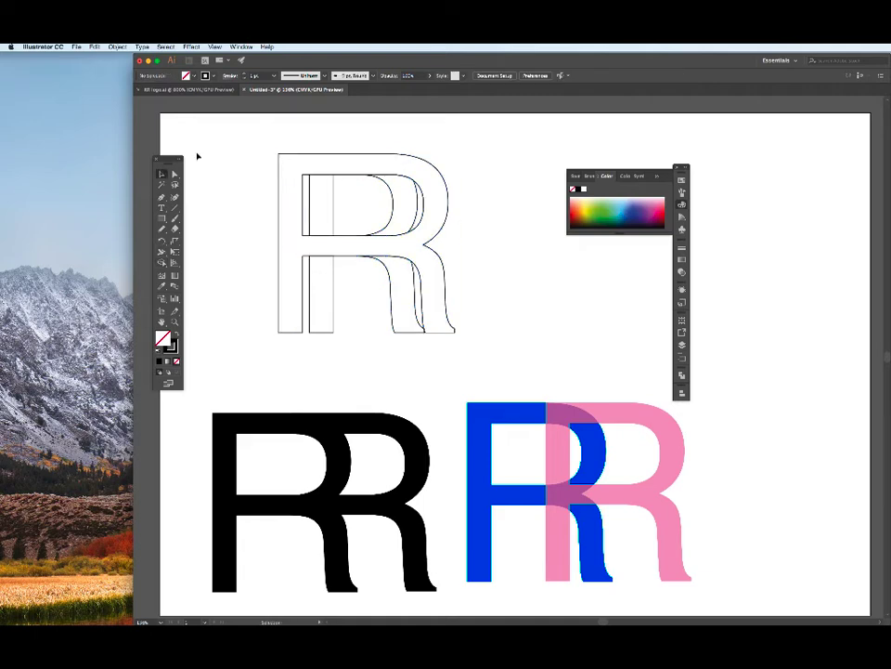
- Use the Eyedropper to colour the inner R parts blue and the merged outer R silhouette pink, matching the existing pair
scroll(442, 239, "right", 2)
left_click(319, 209)
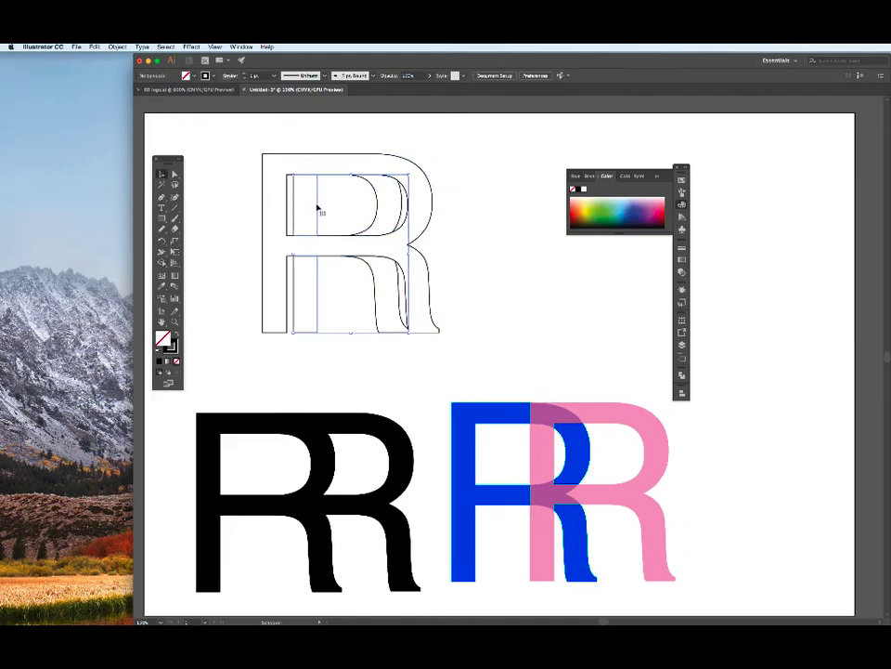
left_click(162, 286)
left_click(494, 409)
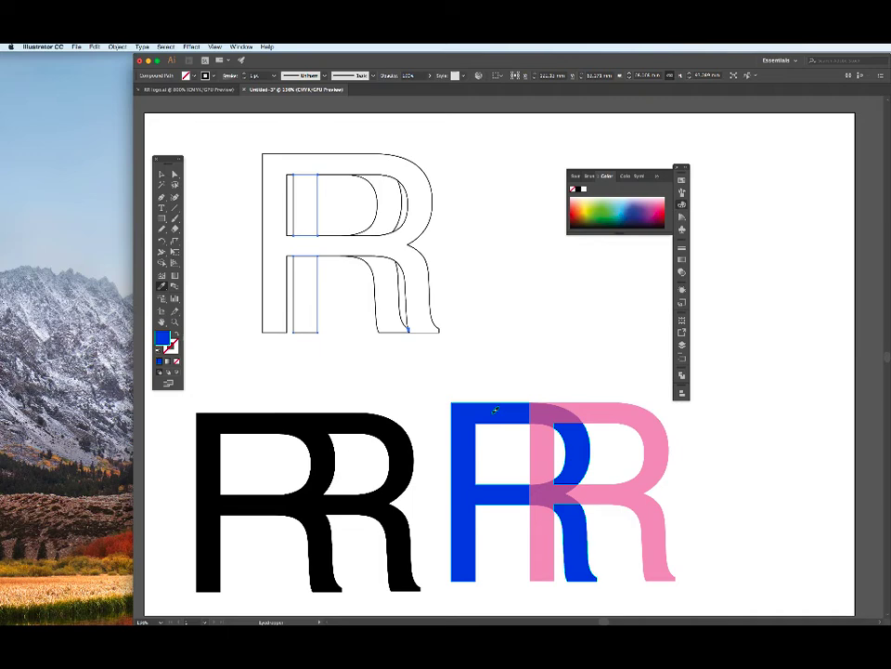
left_click(394, 336, "super")
left_click(378, 330, "super")
left_click(494, 410)
left_click(342, 237, "super")
left_click(613, 408)
left_click(162, 173)
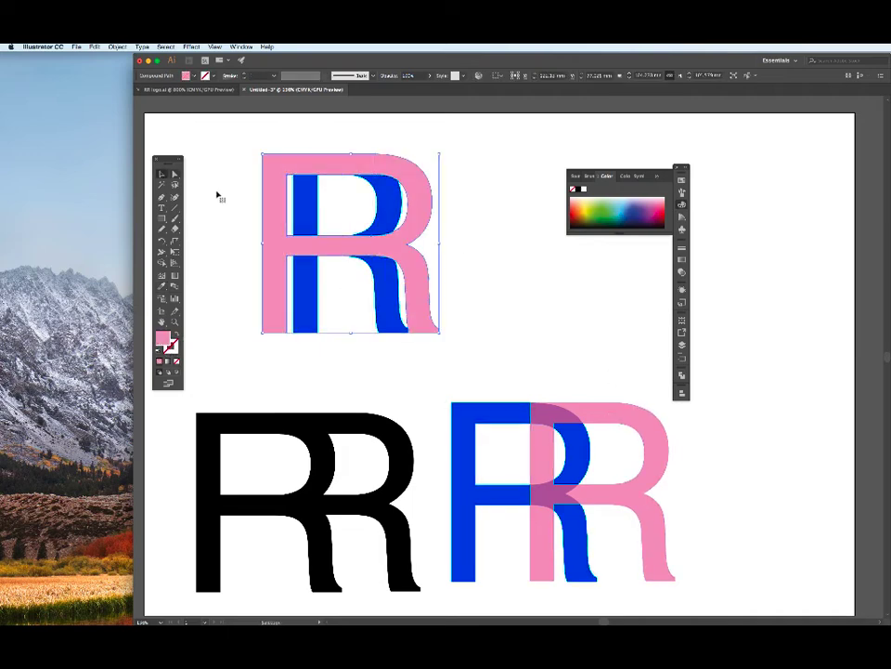
- Move the whole pink-and-blue R mark to the artboard's lower-right area beside the other coloured pair
left_click(219, 194)
left_click_drag(233, 150, 462, 322)
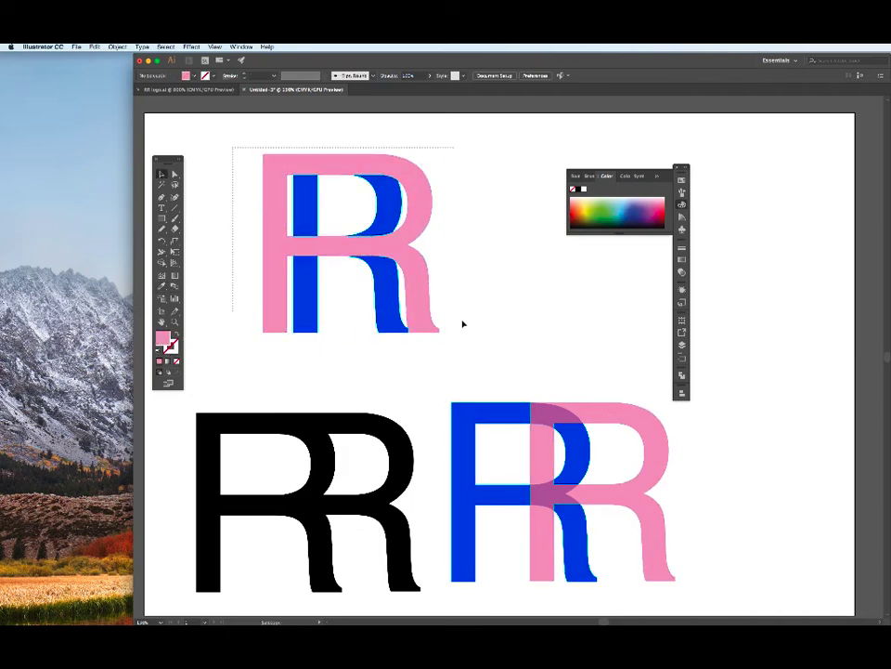
left_click_drag(406, 238, 821, 487)
- Paste another black RR pair in the cleared upper area and delete its second R
key("super+v")
left_click_drag(509, 281, 380, 173)
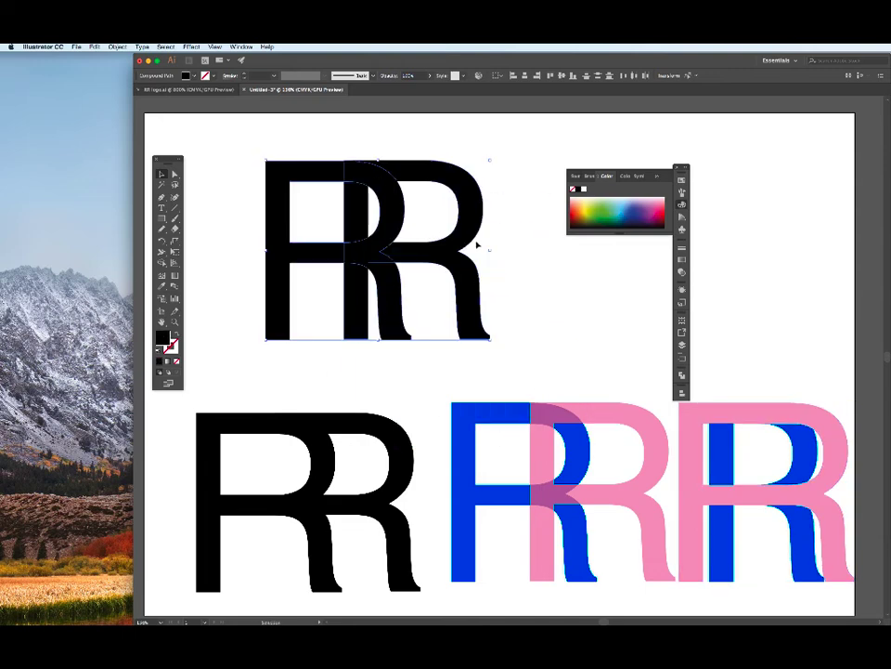
left_click(478, 245)
left_click_drag(466, 235, 541, 238)
key("Delete")
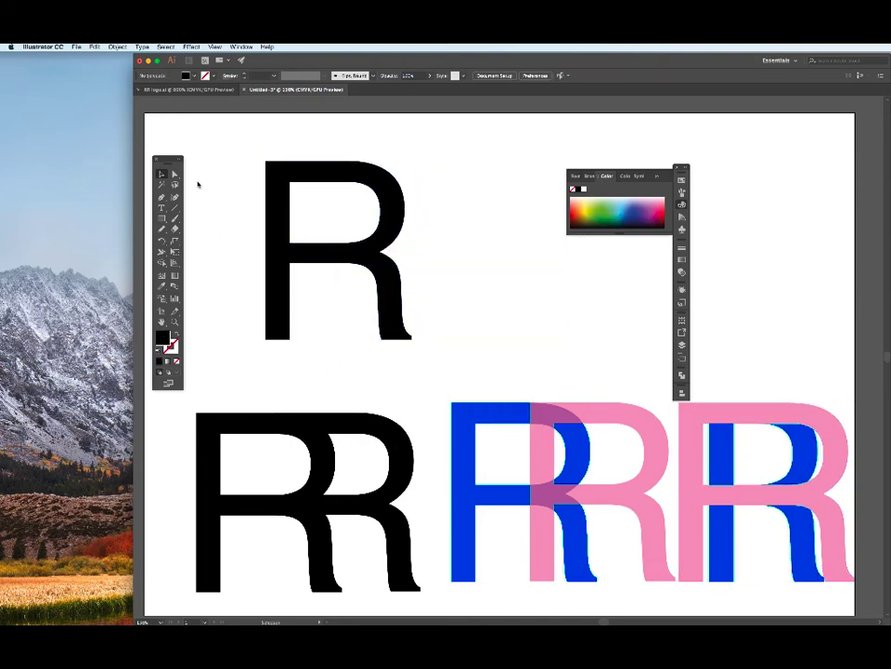
- Sketch two pairs of crossing curved strokes beside the black R to form leaf outlines
left_click_drag(163, 229, 186, 240)
left_click_drag(515, 167, 583, 365)
left_click_drag(486, 168, 504, 345)
left_click_drag(451, 185, 467, 270)
left_click_drag(434, 185, 450, 281)
- Build a leaf from the area enclosed by the smaller crossing curves with the Shape Builder, and delete the stray ends
left_click(162, 263)
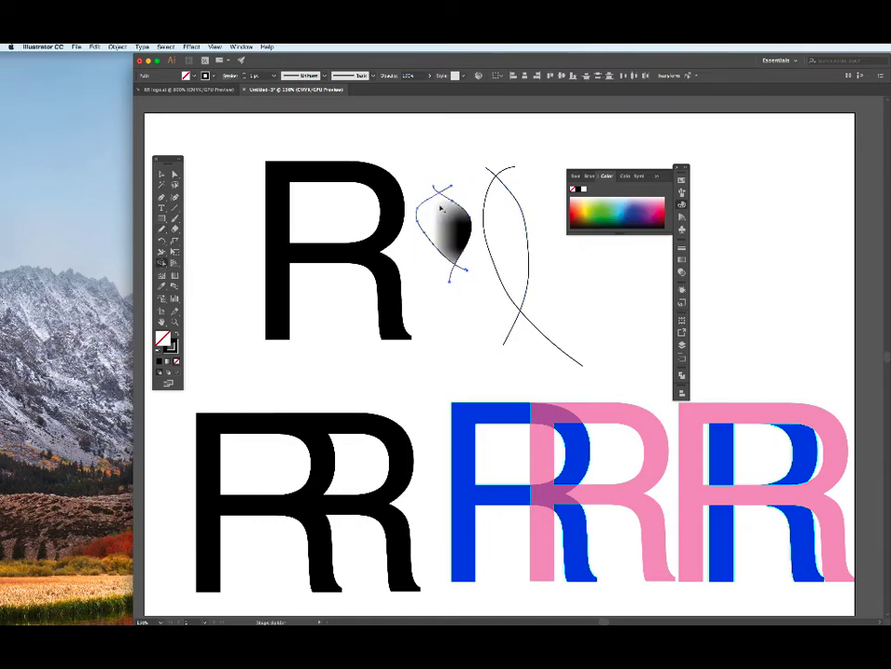
left_click(441, 208)
key("v")
left_click(436, 189)
key("Delete")
left_click(449, 189)
key("Delete")
- Fill the leaf with green and position it, rotated, against the upper part of the R's stem
left_click_drag(456, 207, 249, 130)
left_click_drag(272, 192, 312, 154)
left_click_drag(267, 167, 268, 234)
left_click_drag(258, 213, 260, 212)
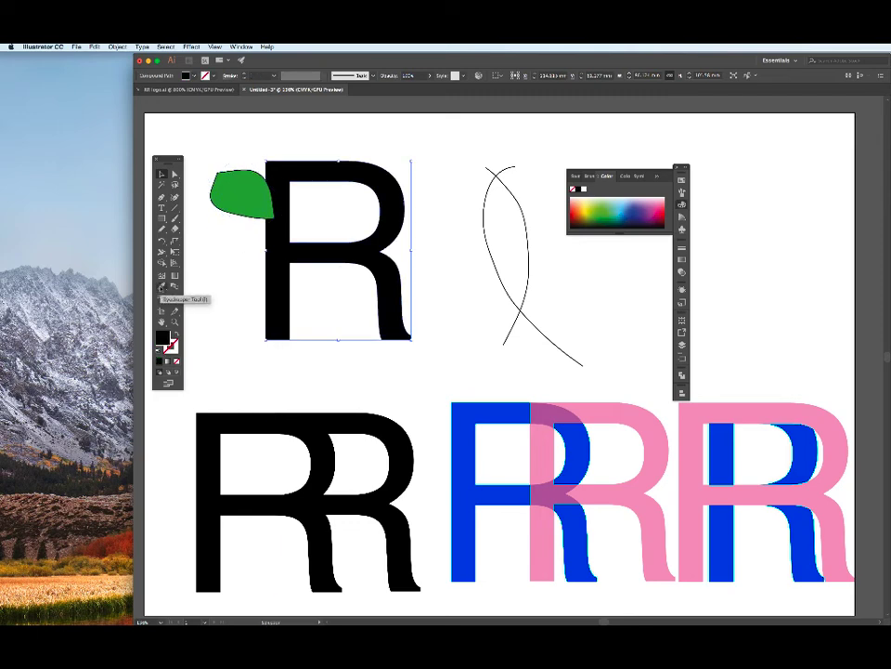
- Extend the R's stem downward below its leg by moving the stem's bottom edge with the Direct Selection tool
left_click(175, 174)
left_click(277, 340)
left_click(277, 337)
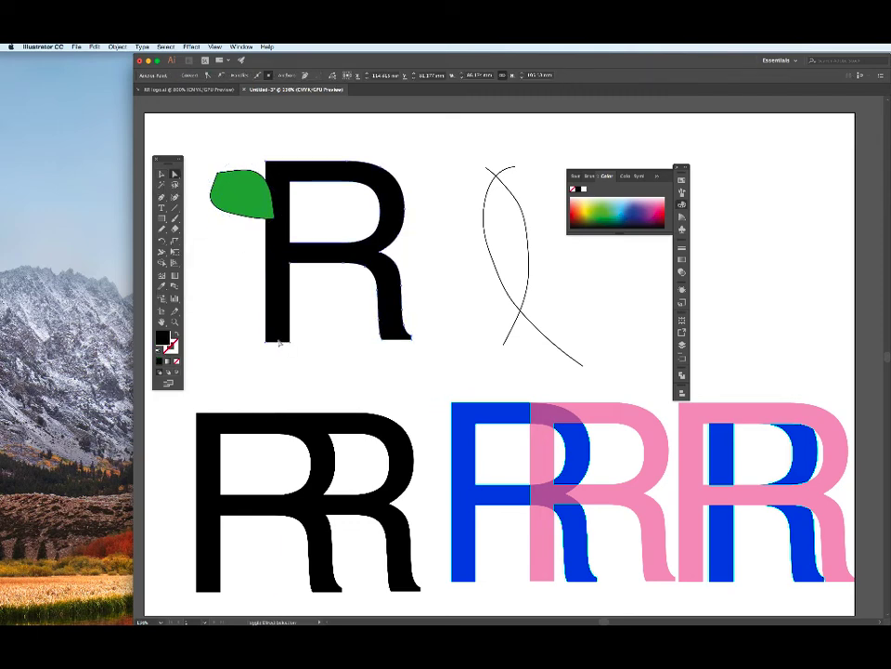
key("shift+Down")
key("shift+Down")
key("shift+Down")
key("shift+Down")
key("shift+Down")
key("shift+Down")
key("v")
- Place rotated leaves beside the R, a smaller one near the stem's upper end and another inside the leg
left_click_drag(244, 193, 199, 245)
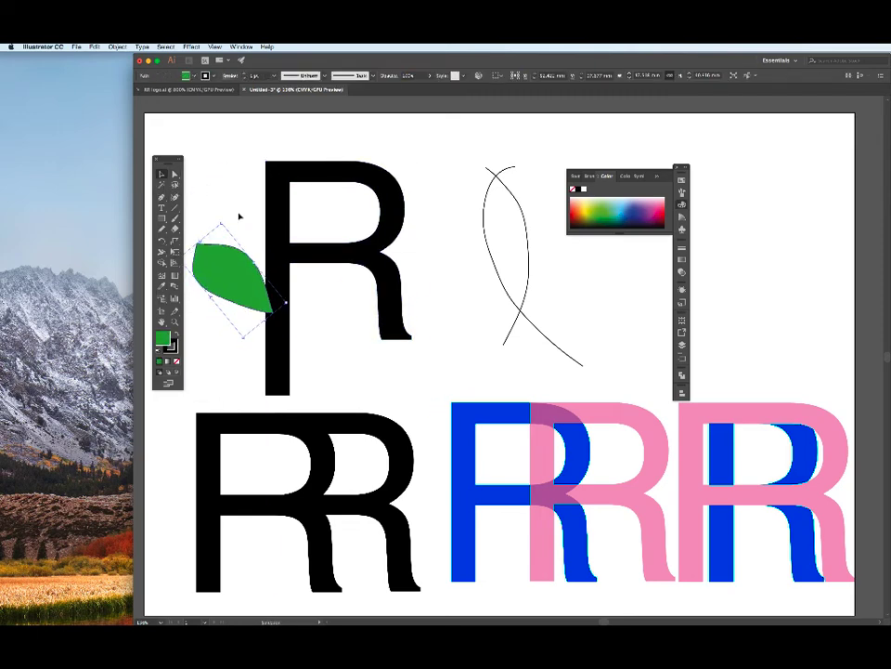
left_click_drag(238, 215, 233, 344)
left_click_drag(233, 274, 261, 297)
left_click_drag(319, 298, 247, 341)
left_click_drag(264, 288, 311, 321)
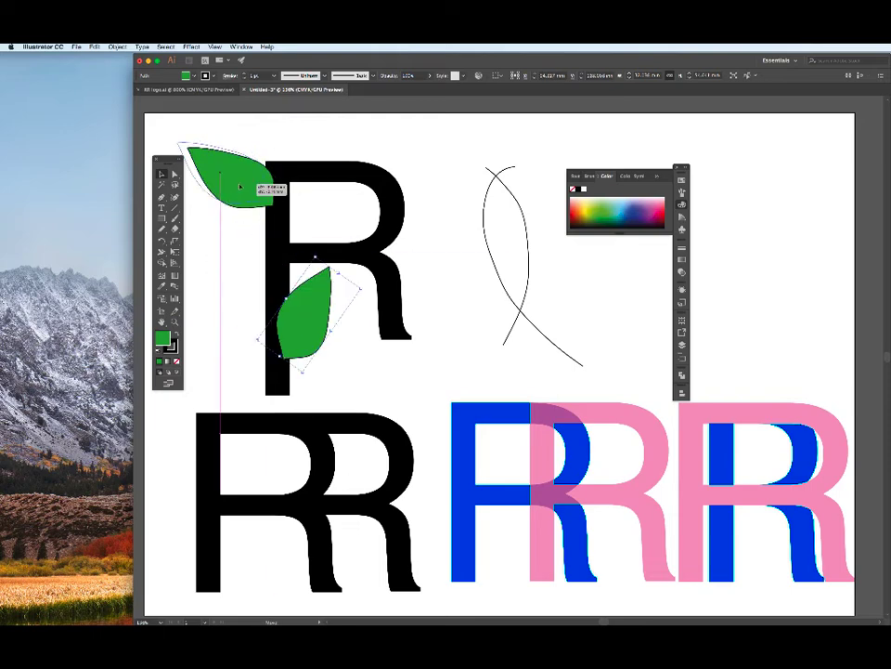
left_click_drag(223, 168, 213, 164)
left_click_drag(278, 187, 225, 174)
- Draw a small closed green stalk below the upper leaf with the Pen tool
key("p")
left_click(211, 229)
left_click(234, 243)
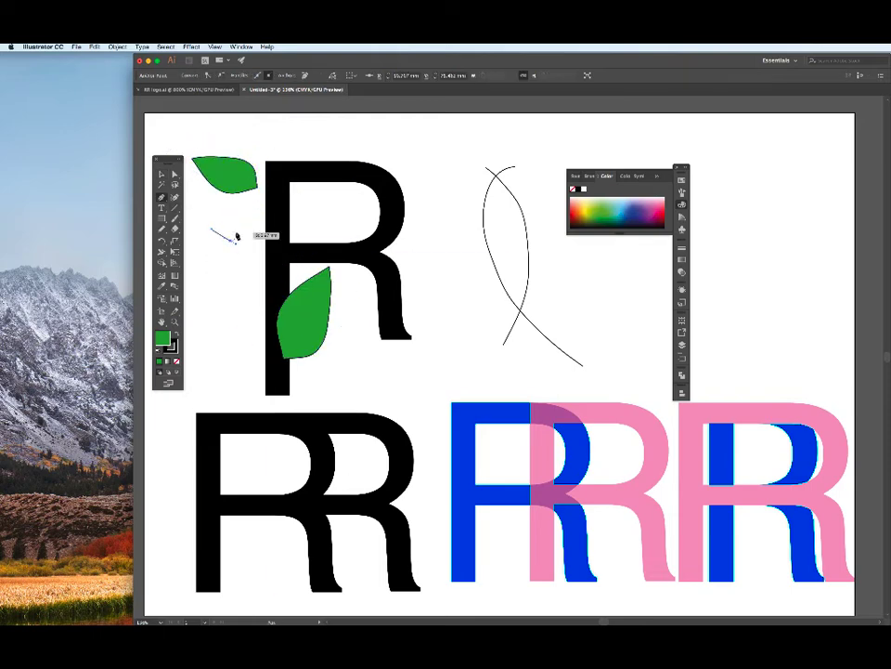
left_click(237, 233)
left_click(217, 224)
left_click(211, 228)
key("v")
- Attach the stalk to the base of the upper leaf and unite both shapes with the Pathfinder
left_click_drag(225, 234, 263, 191)
left_click(245, 186, "shift")
left_click(241, 46)
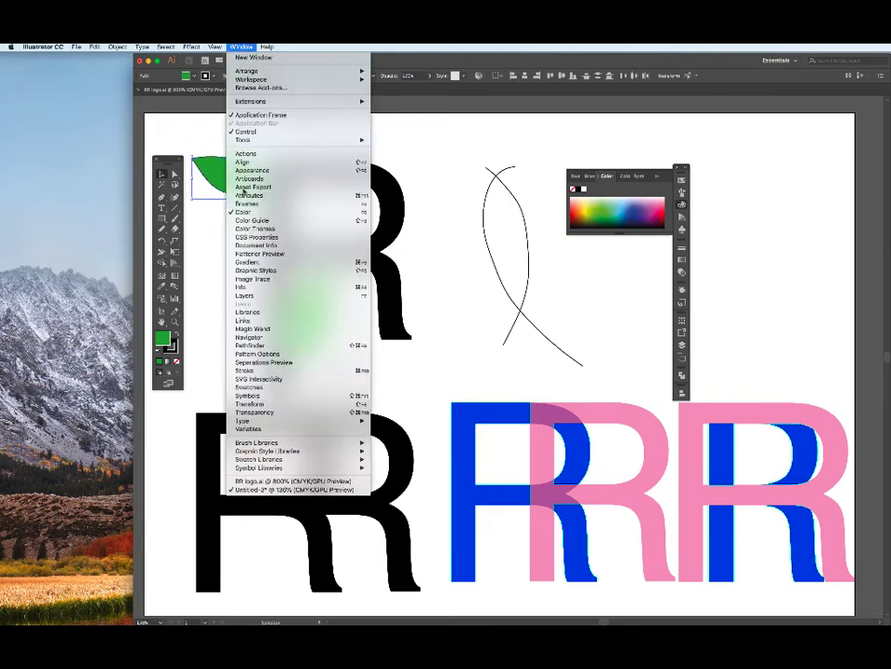
left_click(259, 346)
left_click_drag(604, 368, 576, 135)
left_click(410, 206)
- Move the stalked leaf slightly upward and delete the leaf without a stalk inside the R's leg
left_click_drag(228, 175, 230, 163)
left_click(296, 347)
key("Delete")
- Duplicate the stalked leaf twice and arrange the three leaves along both sides of the R's stem, rotating them to fit
left_click(235, 169)
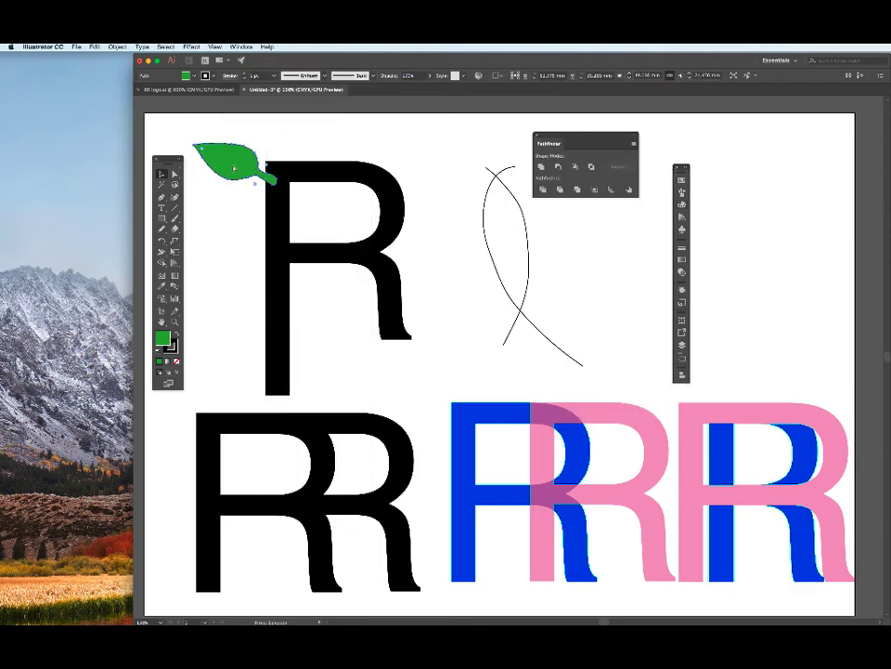
key("super+c")
key("super+v")
left_click_drag(464, 336, 554, 366)
left_click_drag(509, 358, 286, 287)
key("super+c")
key("super+f")
left_click_drag(343, 337, 269, 308)
left_click(293, 302)
left_click_drag(273, 187, 269, 247)
- Unite the R and its three leaves into one green shape with the Pathfinder, and clear the selection
left_click_drag(200, 148, 371, 372)
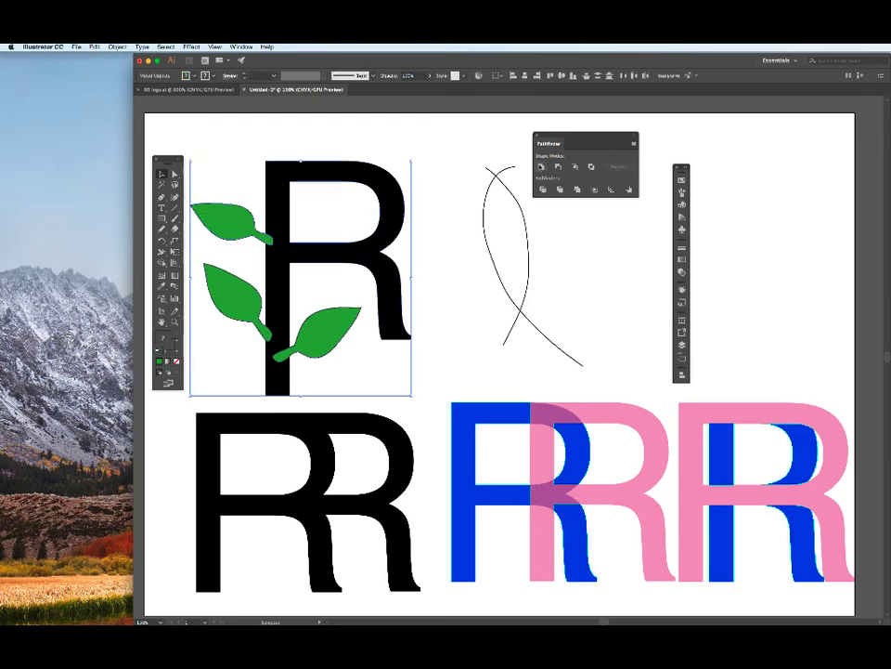
left_click(542, 166)
left_click(414, 152)
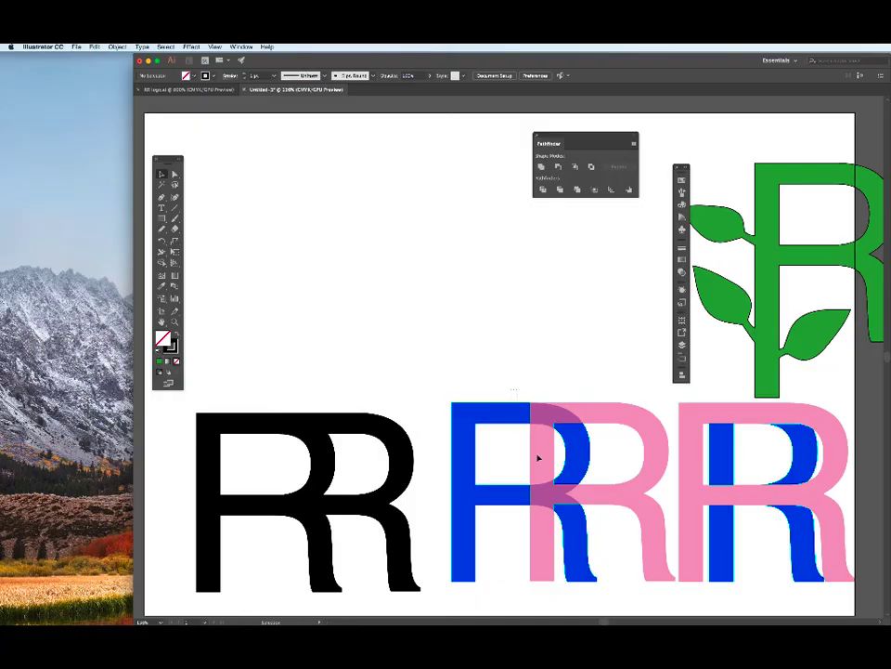
- Move the overlapping blue-and-pink RR pair to the upper area and draw an unfilled, black-stroked circle about 132 mm across over it
left_click_drag(507, 388, 409, 342)
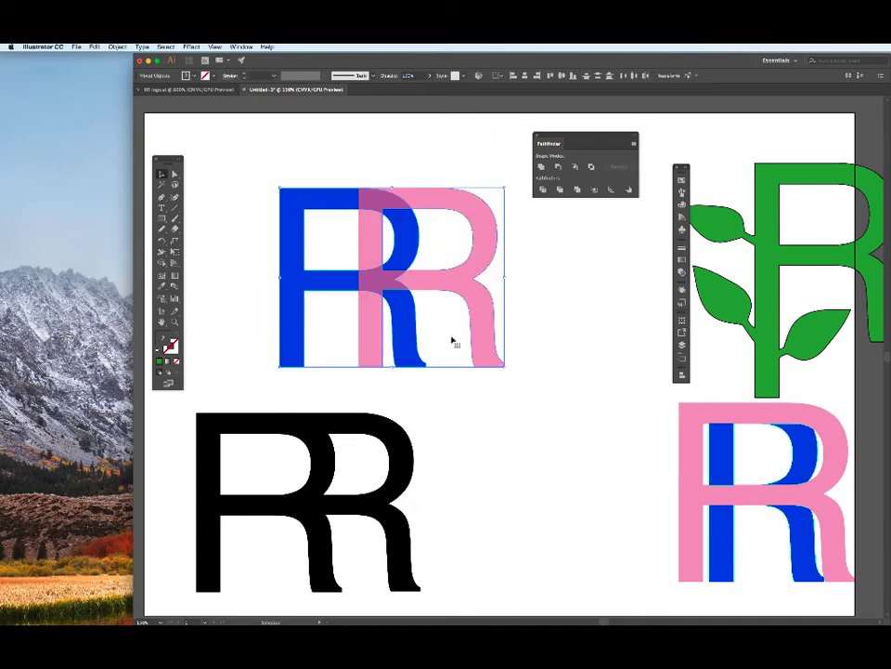
left_click(546, 319)
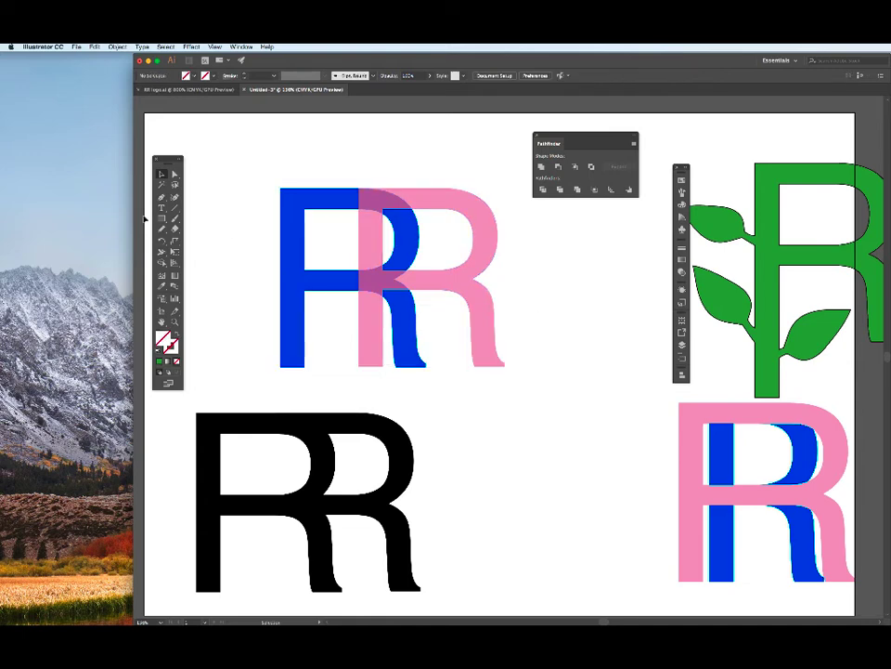
left_click(161, 218)
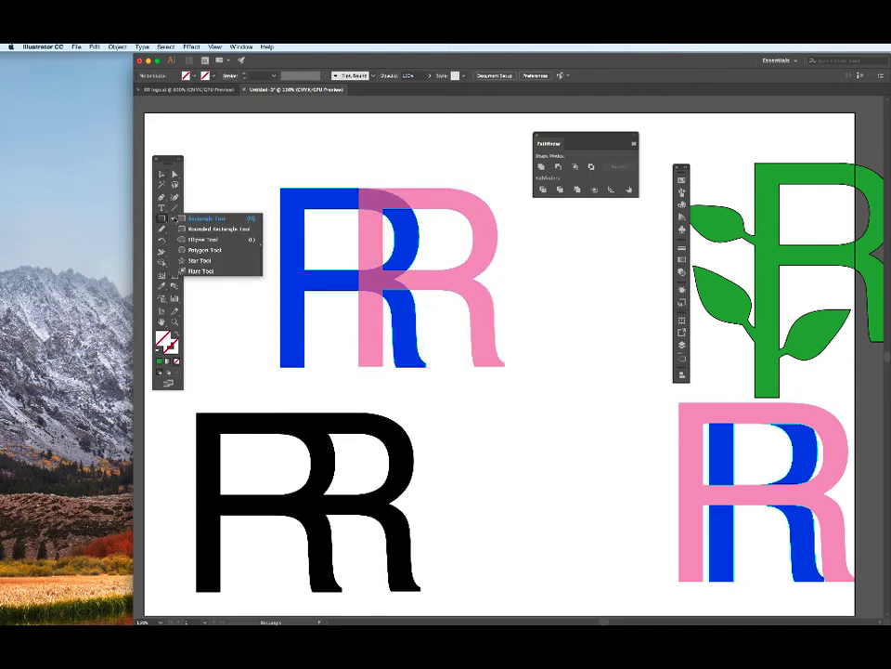
left_click(196, 240)
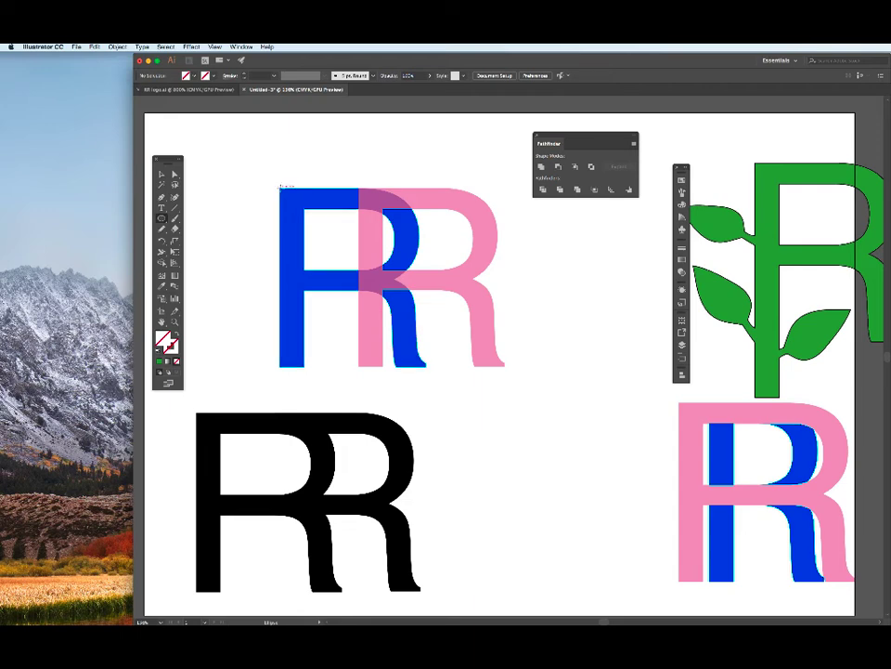
left_click_drag(280, 187, 456, 346)
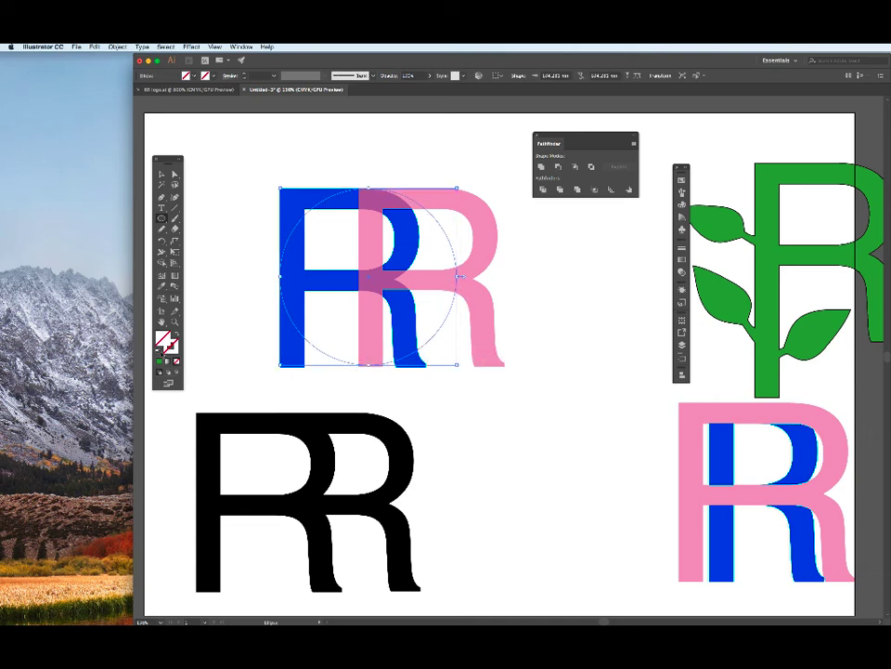
left_click(158, 352)
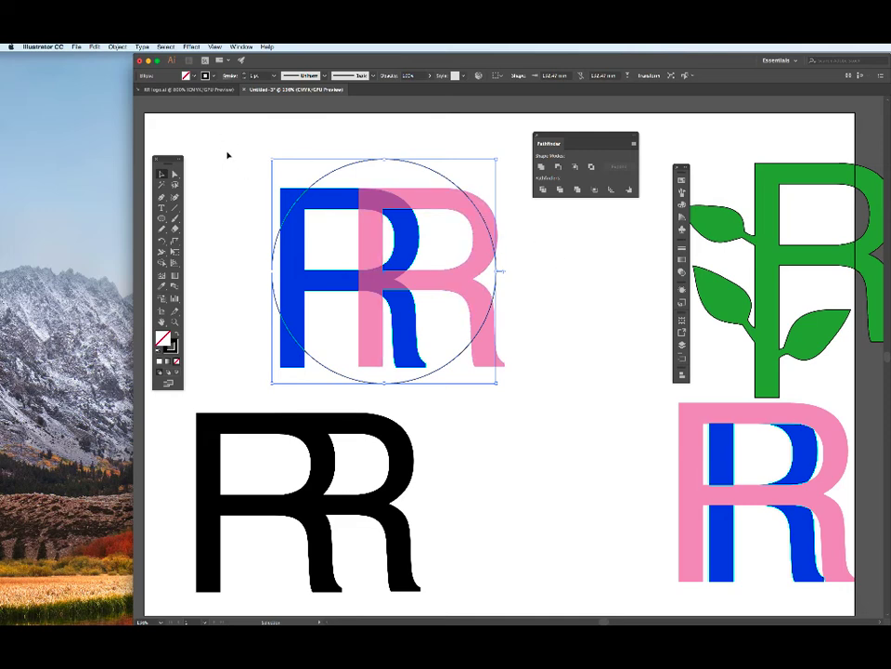
- Try to clip the coloured RR pair to the circle with a clipping mask
left_click(229, 151)
left_click_drag(230, 146, 501, 295)
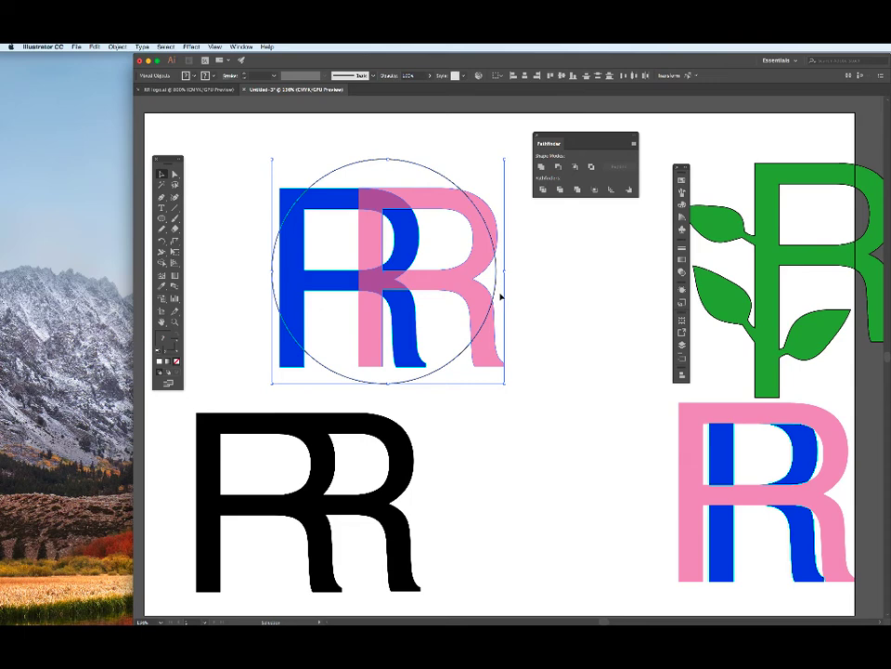
right_click(435, 283)
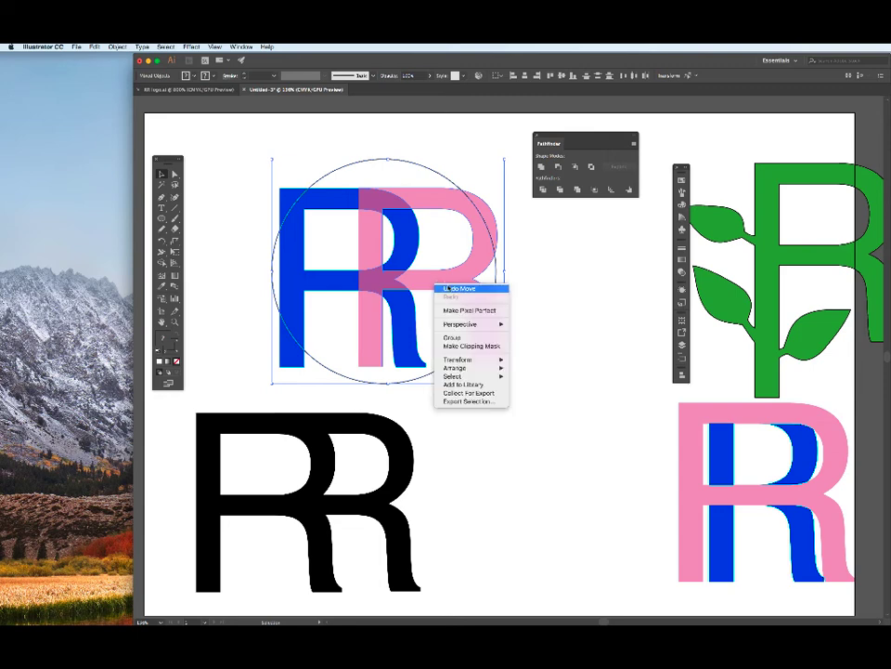
left_click(470, 346)
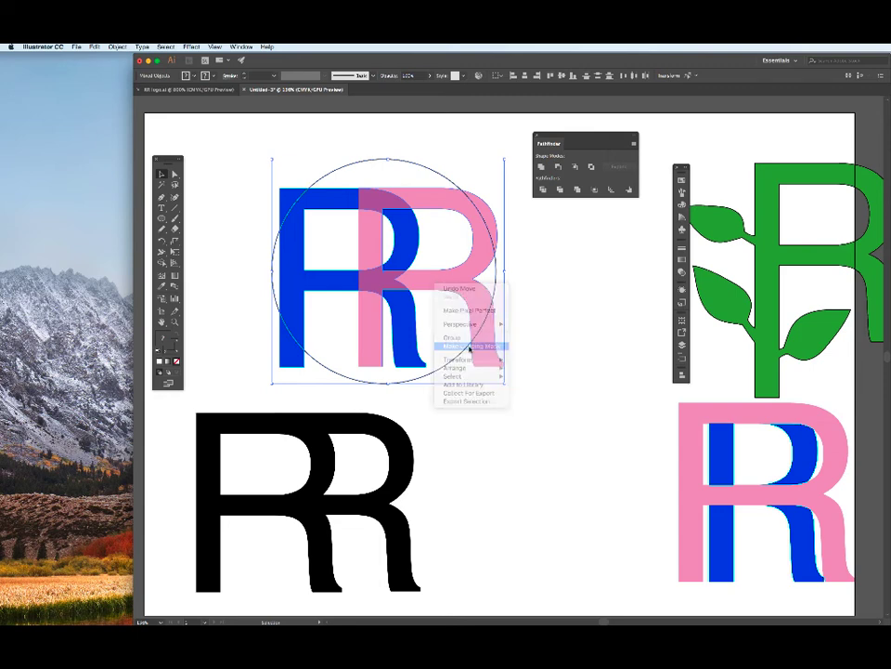
left_click(548, 345)
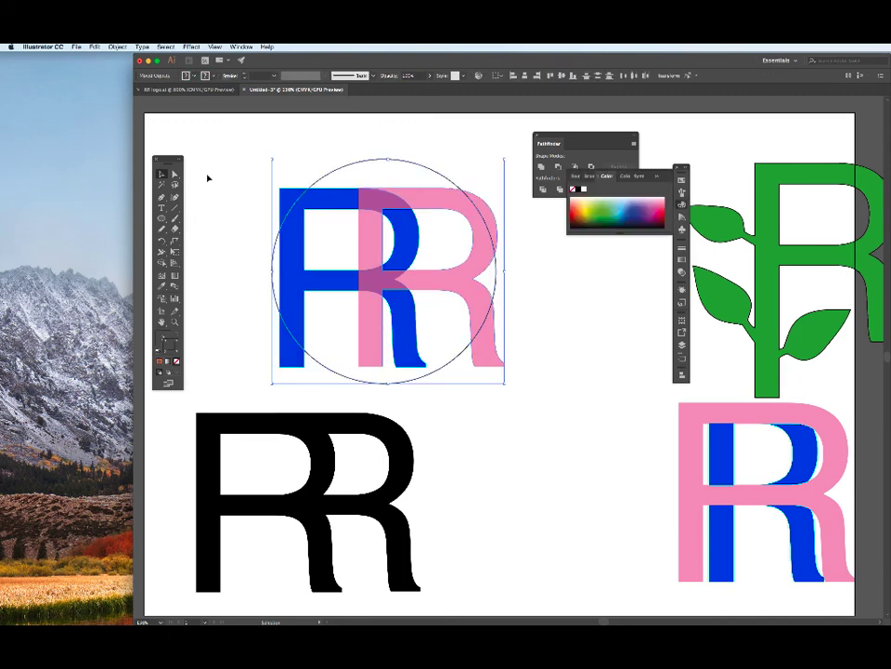
left_click(218, 165)
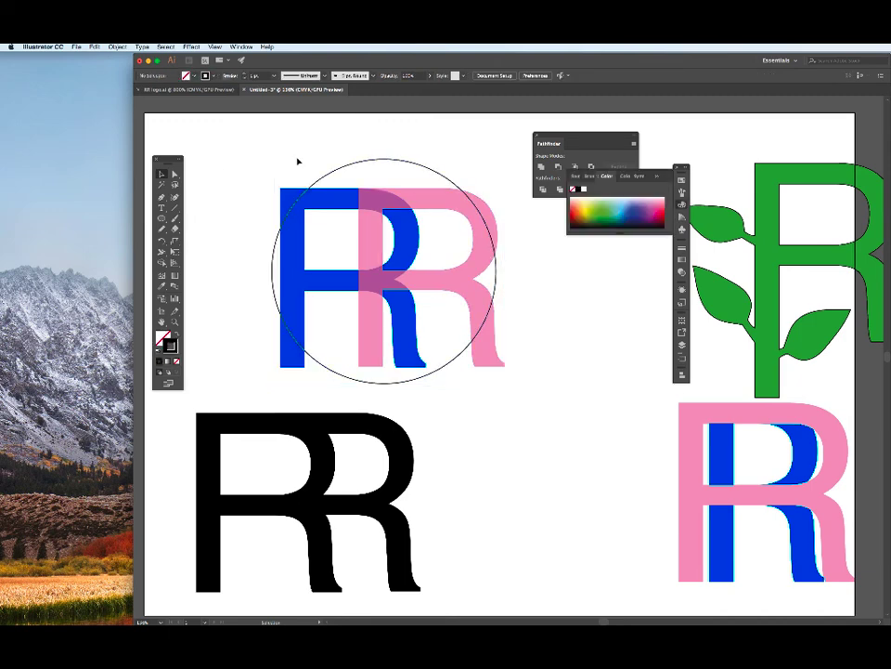
- Duplicate the circle and place the copy in the empty area below and to the right of the pair
left_click(362, 163)
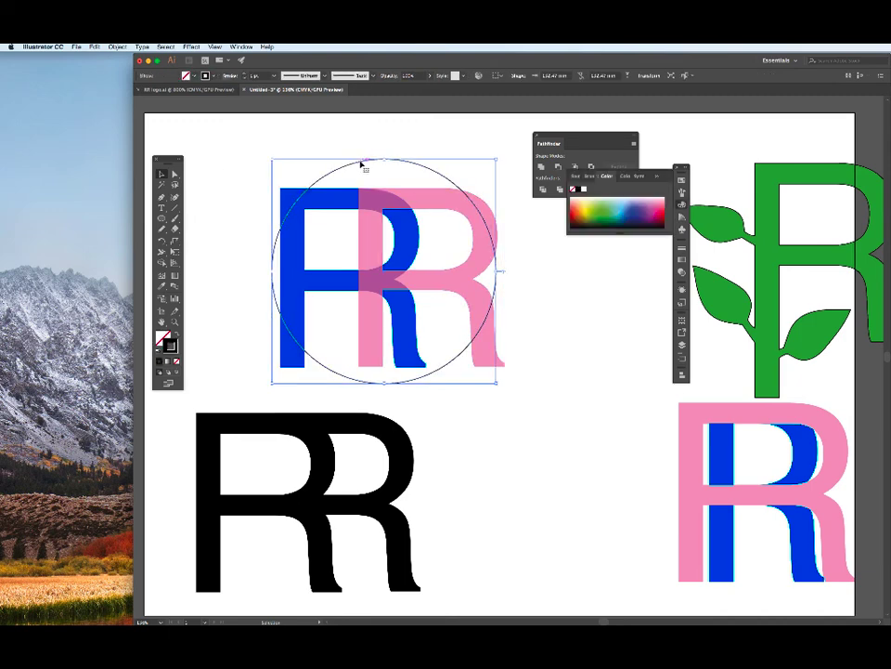
key("a")
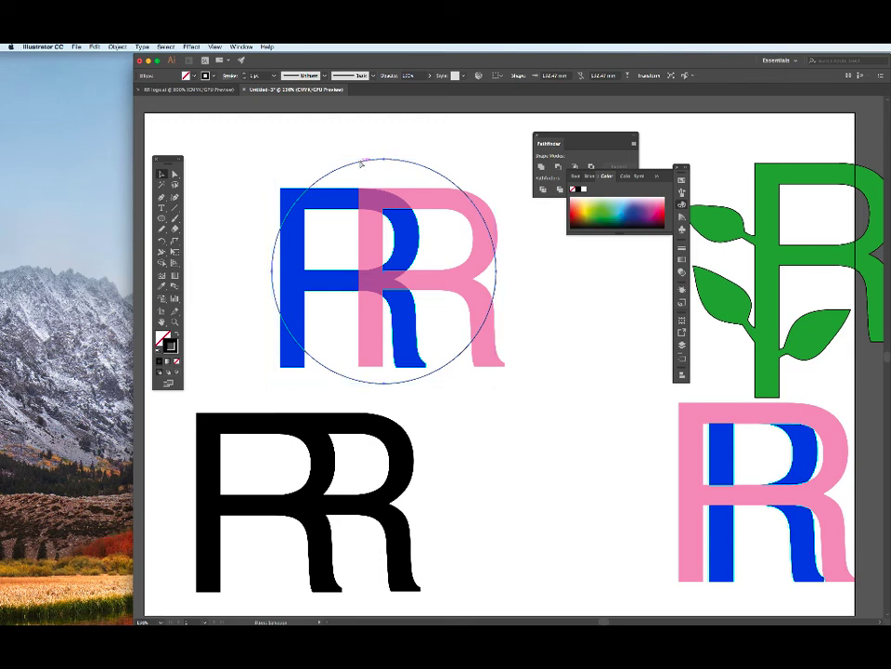
key("super+v")
left_click_drag(590, 280, 707, 391)
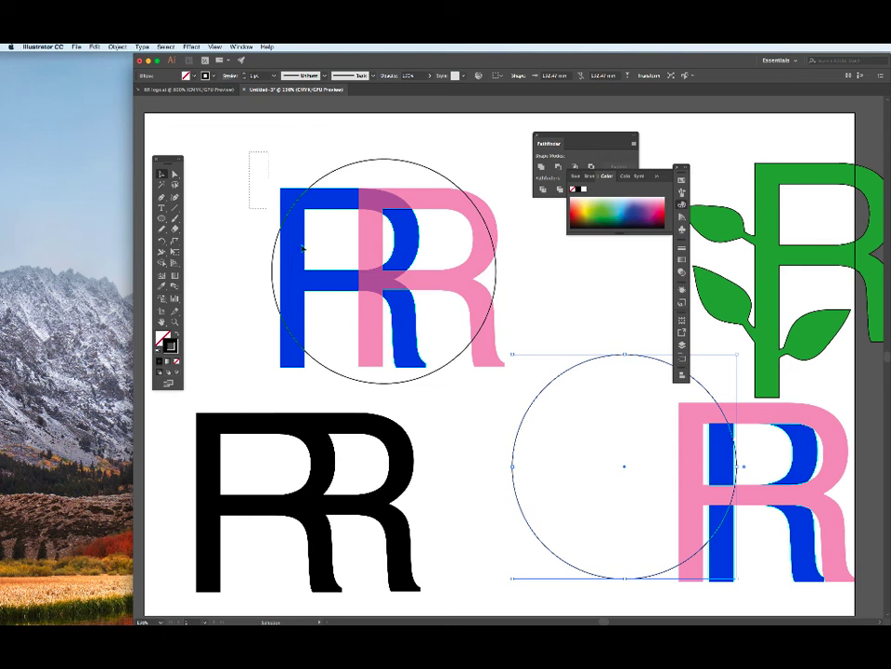
- Clip the coloured RR pair to its circle with a clipping mask
left_click_drag(303, 247, 494, 355)
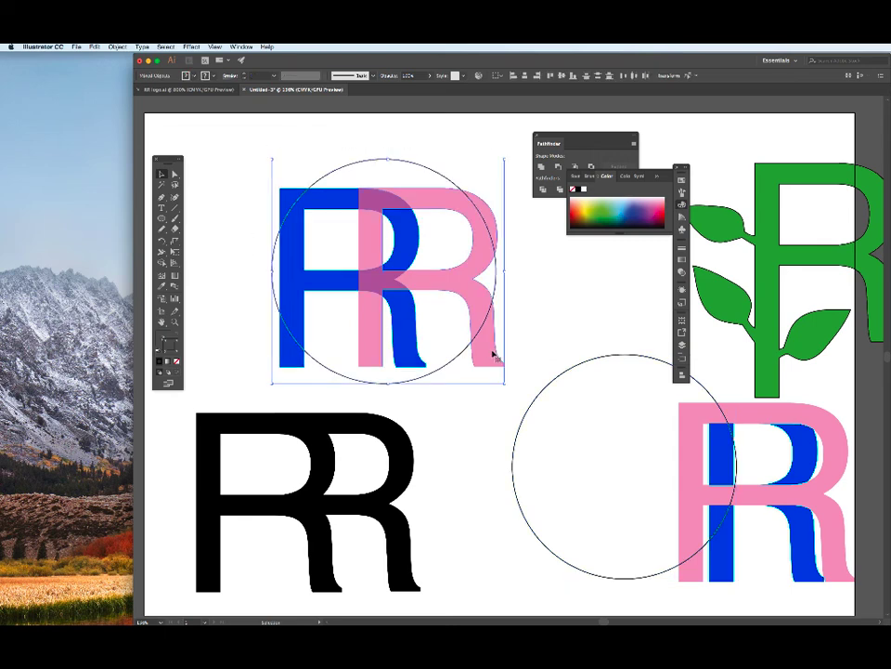
right_click(490, 337)
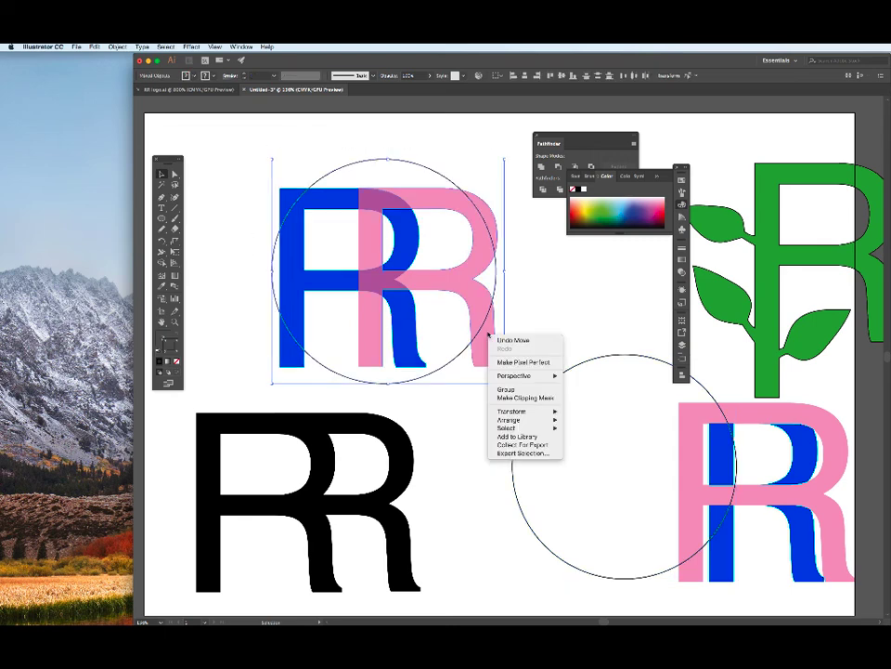
left_click(526, 397)
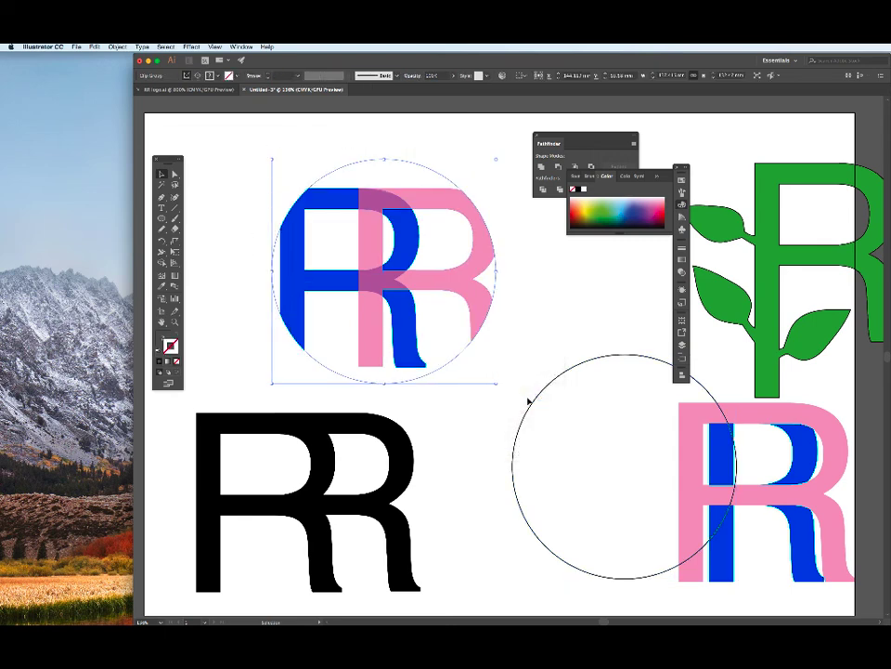
- Align the spare circle exactly over the clipped RR mark and give it a white fill with a black stroke
left_click(216, 154)
left_click_drag(594, 361, 355, 165)
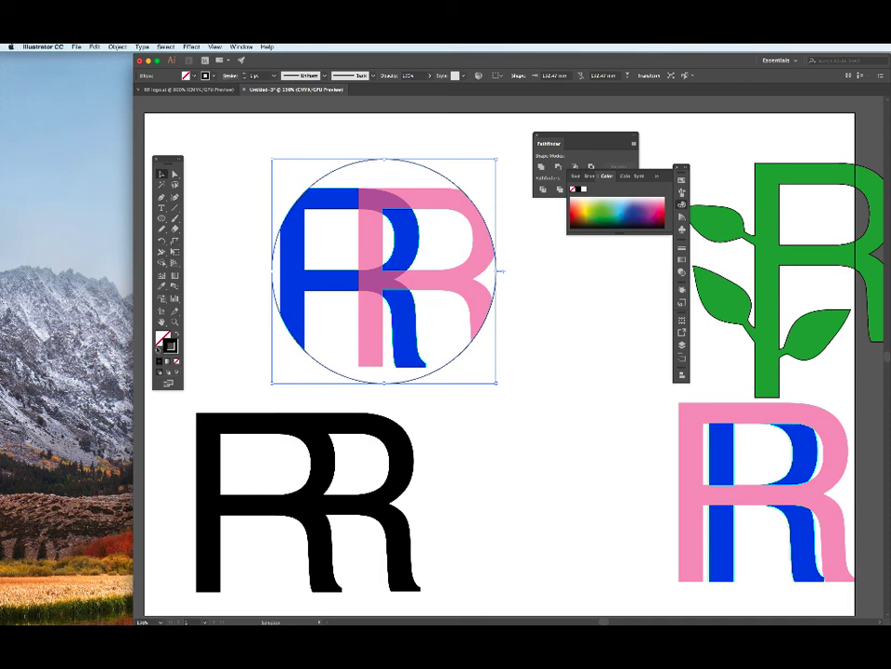
left_click(158, 350)
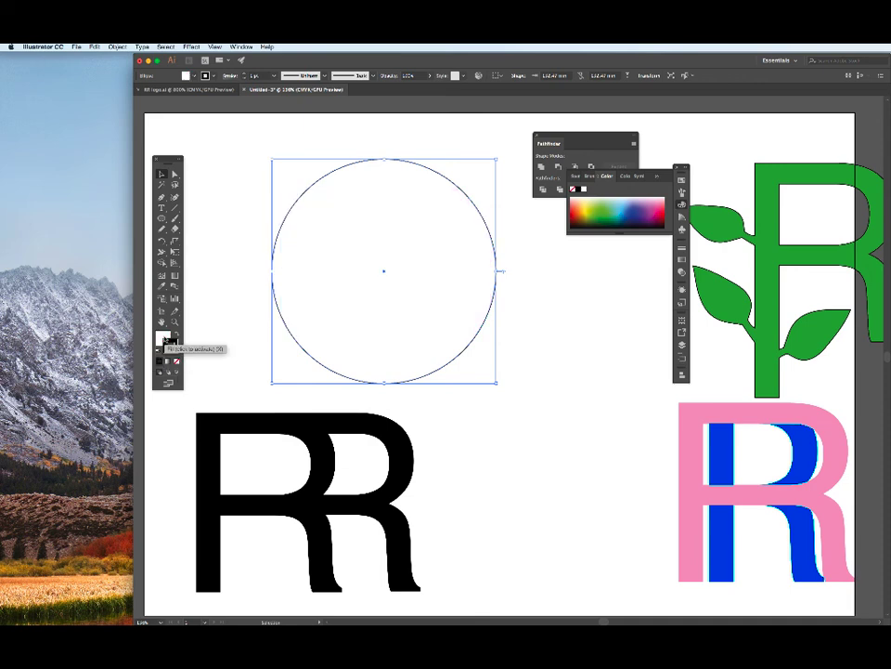
- Remove the stroke from the spare circle covering the clipped RR mark and fill the circle with green
left_click(176, 361)
left_click(163, 340)
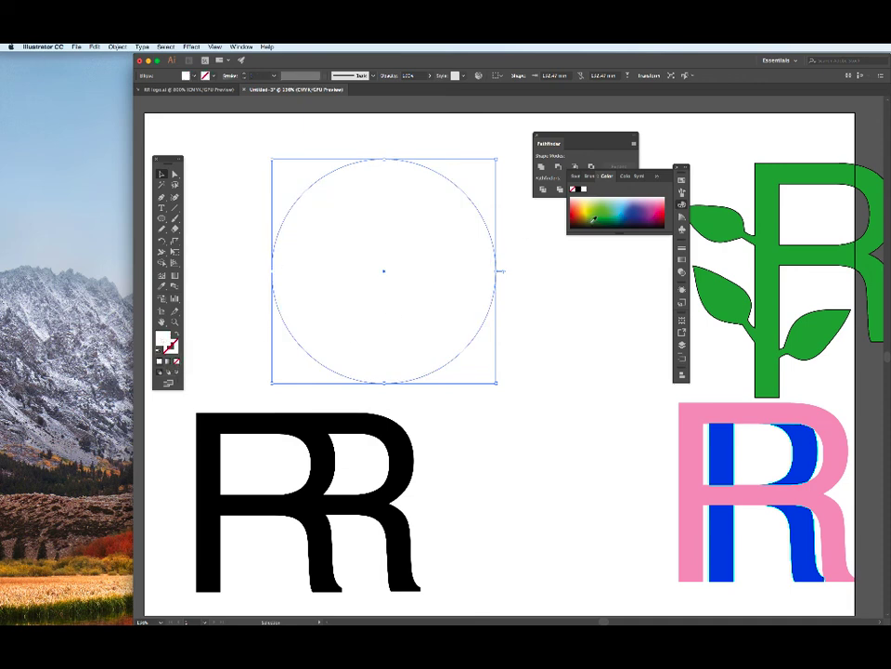
left_click(602, 203)
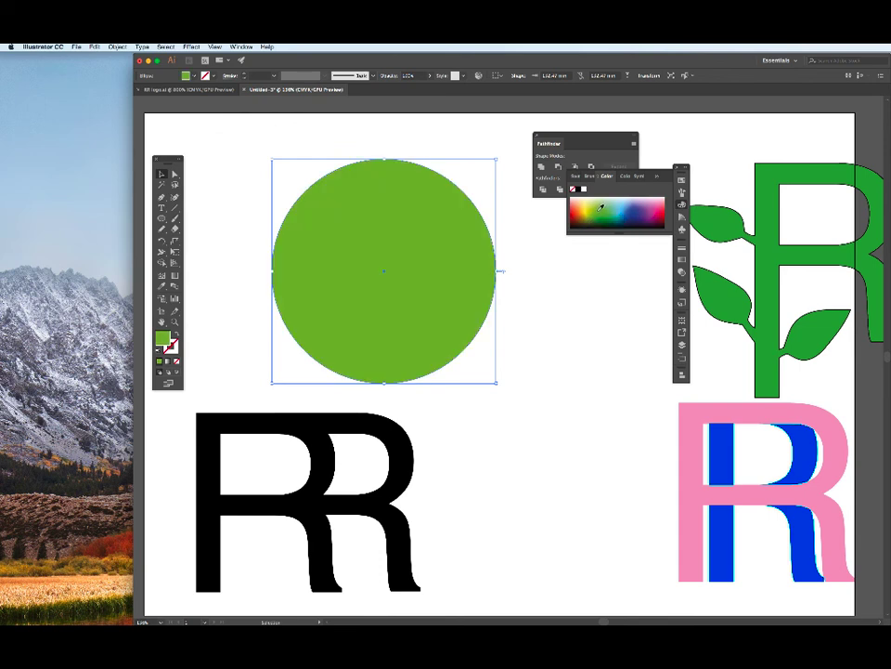
- Send the circle behind the clipped RR mark and change its fill to dark purple
left_click(117, 47)
mouse_move(121, 66)
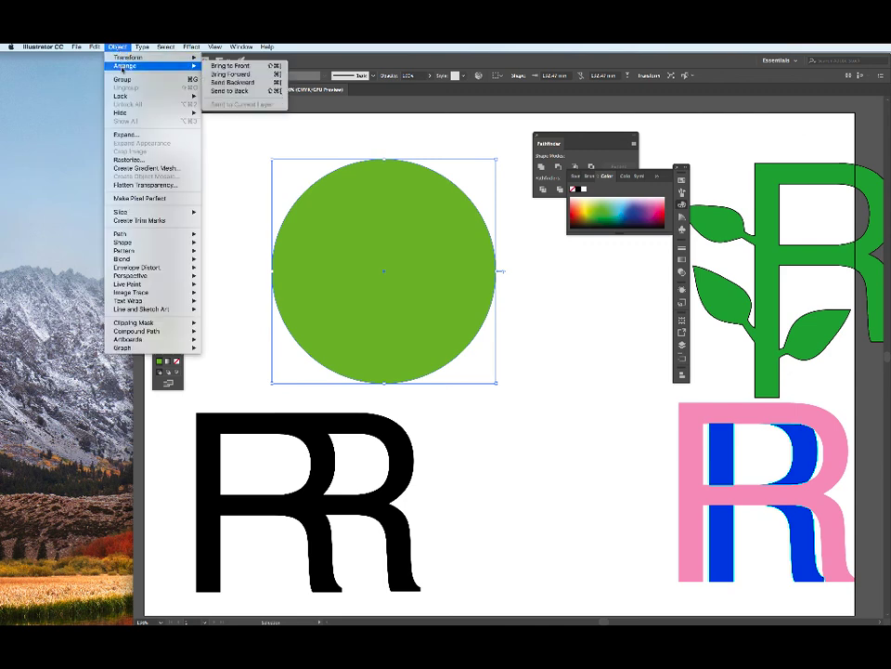
left_click(218, 92)
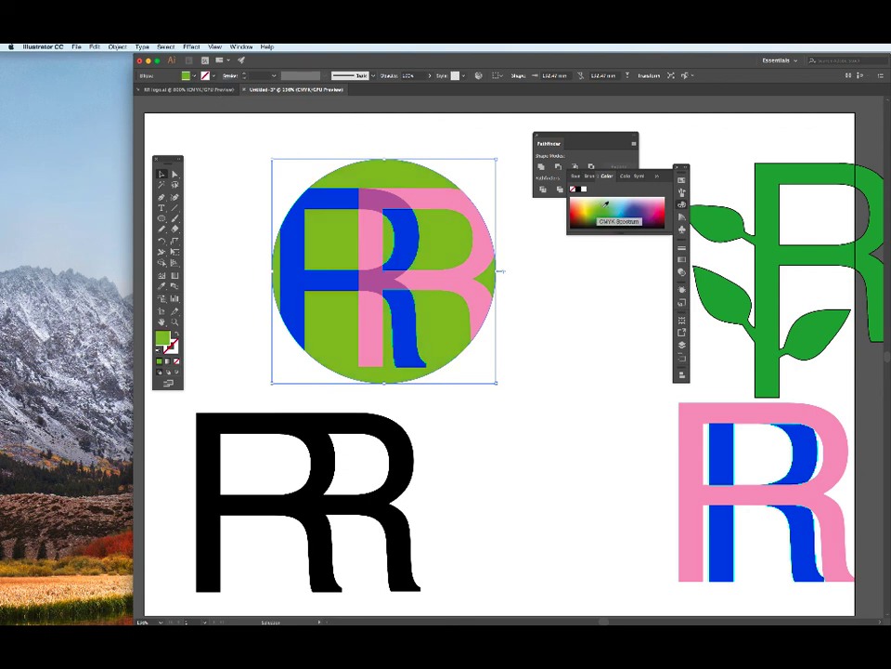
left_click_drag(613, 203, 657, 210)
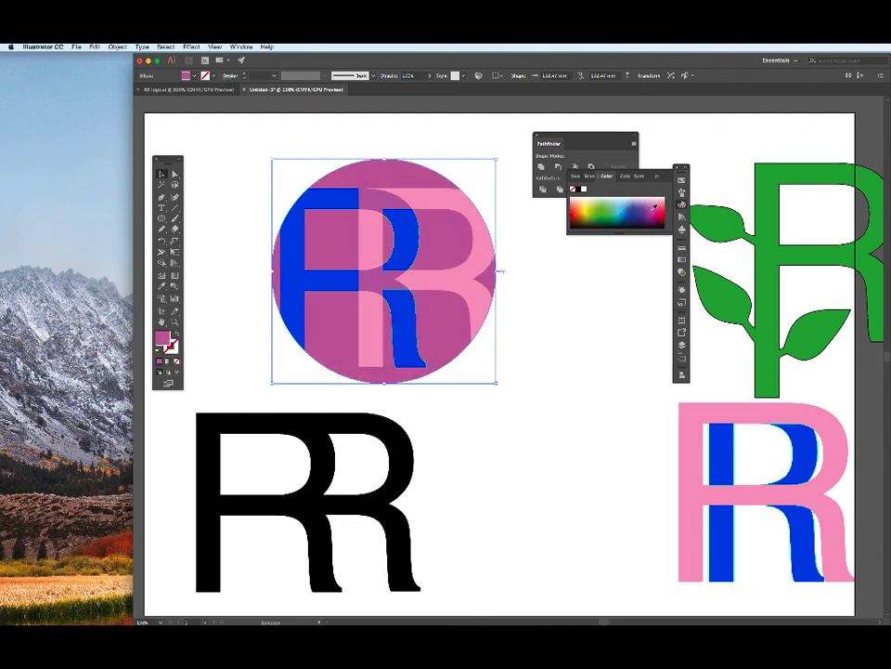
left_click_drag(653, 213, 654, 214)
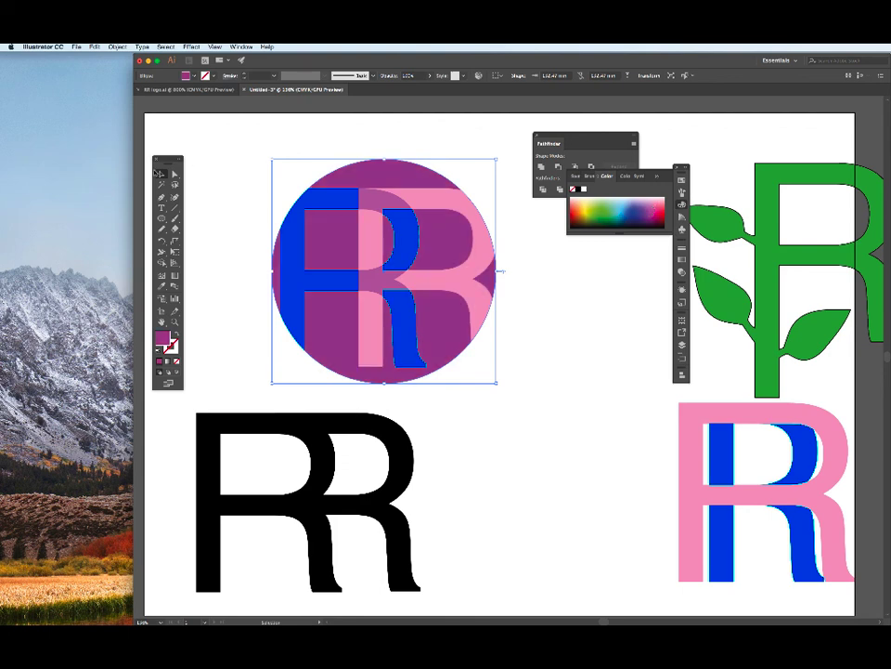
- Move the green R with leaves into the gap between the black RR and the pink and blue RR
left_click(556, 373)
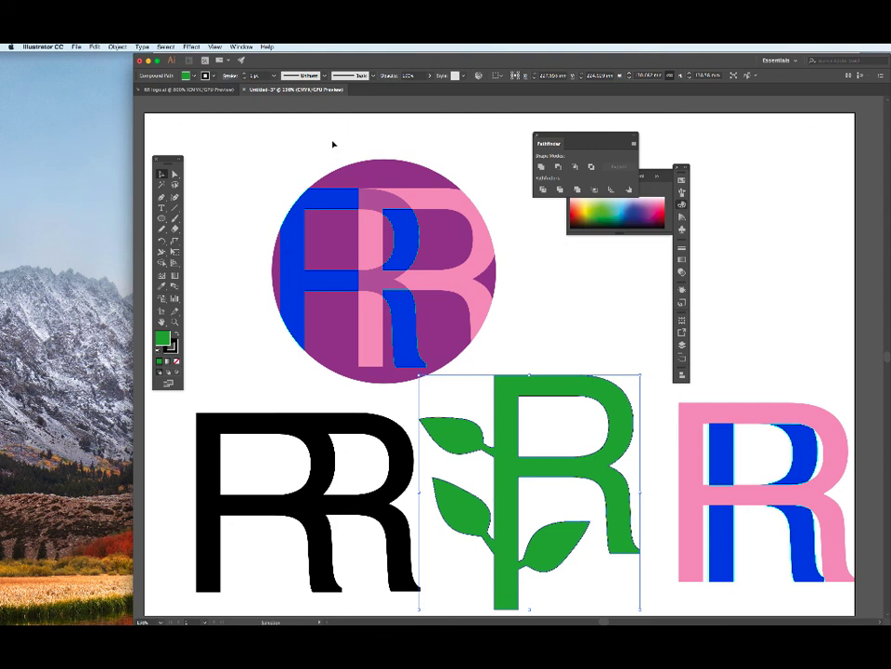
- Release the clipping mask on the coloured RR pair over the purple circle
left_click(368, 205)
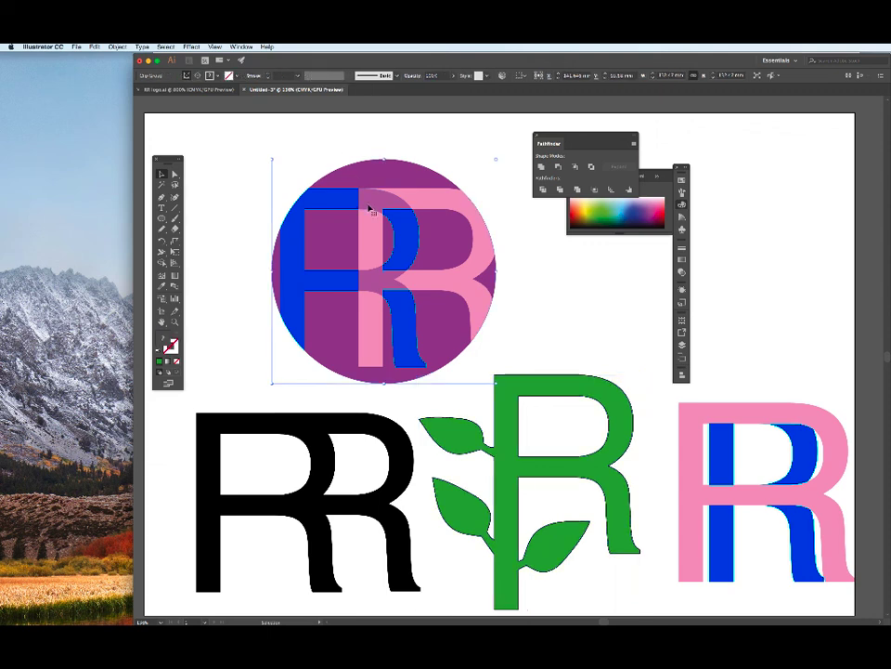
right_click(369, 207)
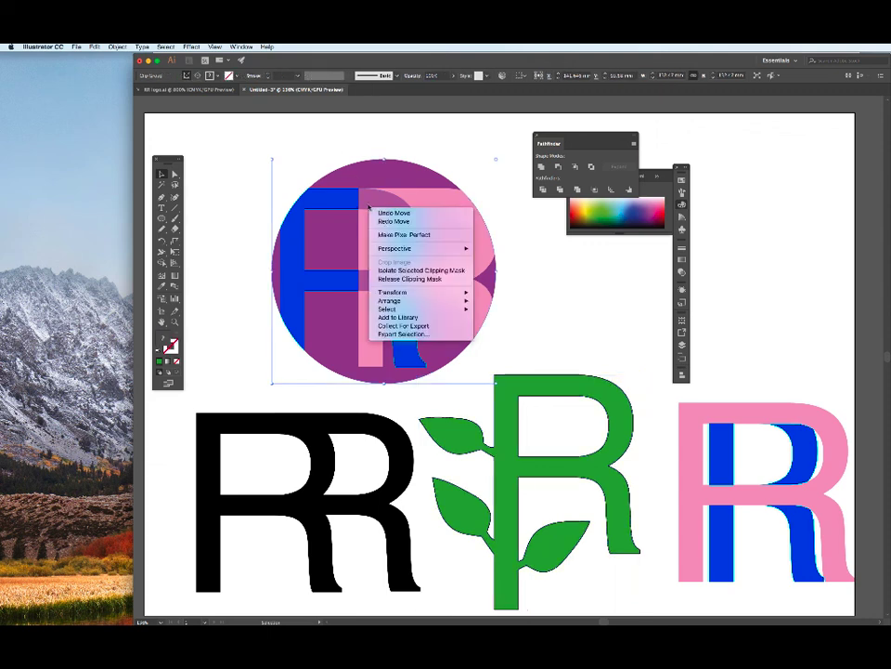
left_click(394, 280)
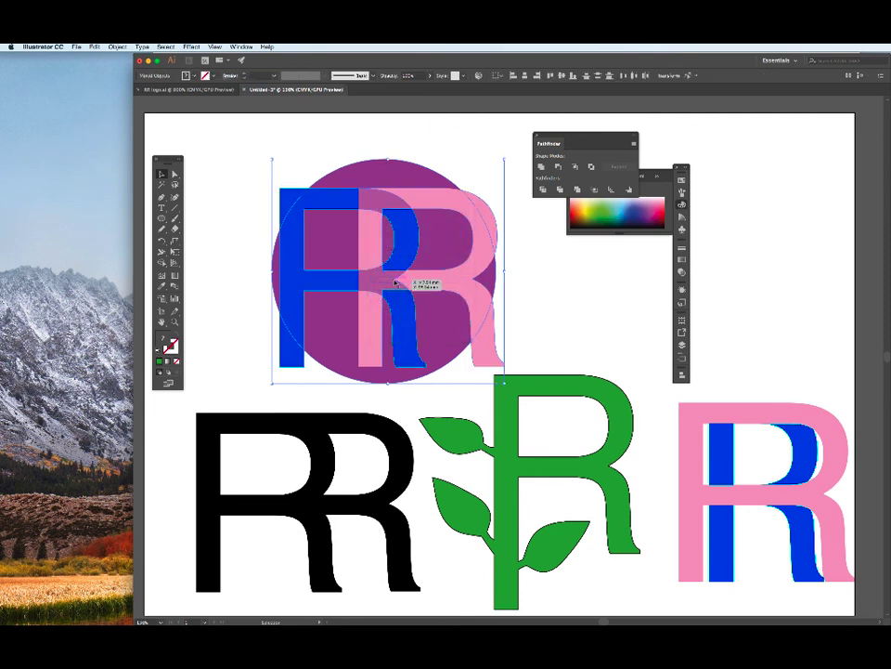